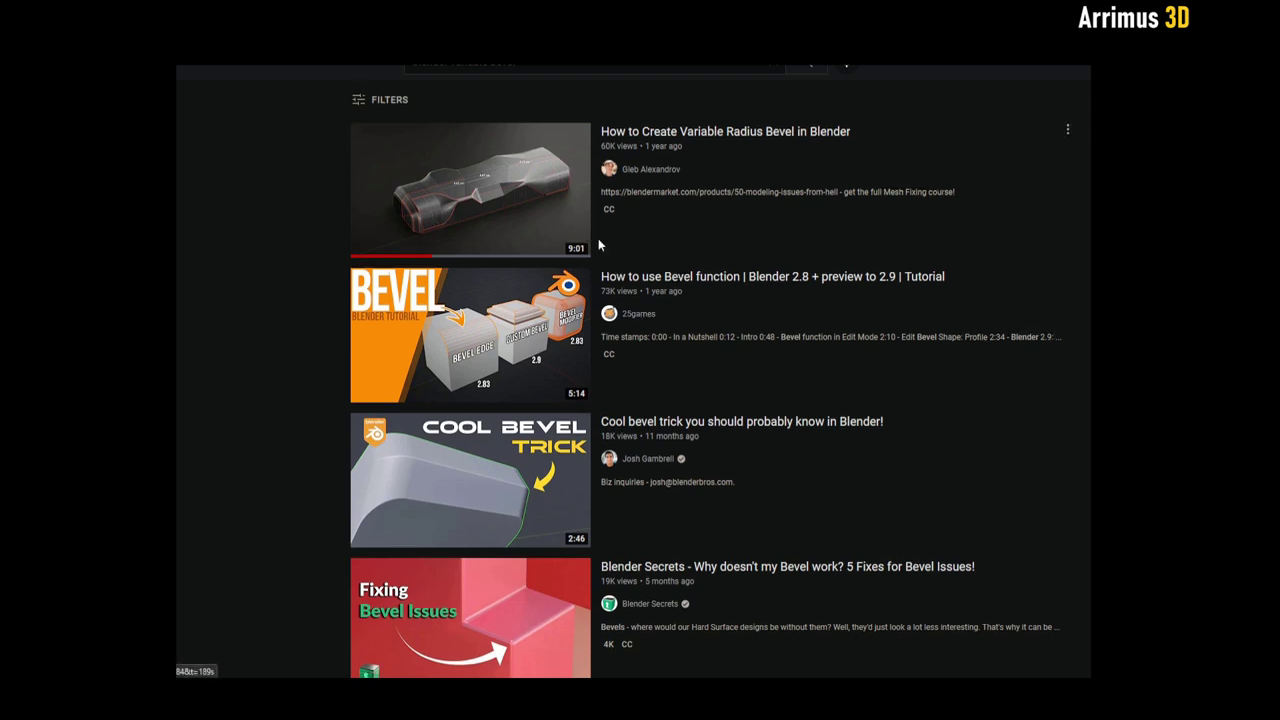
Look through the video search results for Blender bevel tutorials.
{"action": "scroll", "coordinate": [849, 260], "scroll_direction": "down", "scroll_amount": 3}
{"action": "scroll", "coordinate": [1010, 290], "scroll_direction": "down", "scroll_amount": 2}
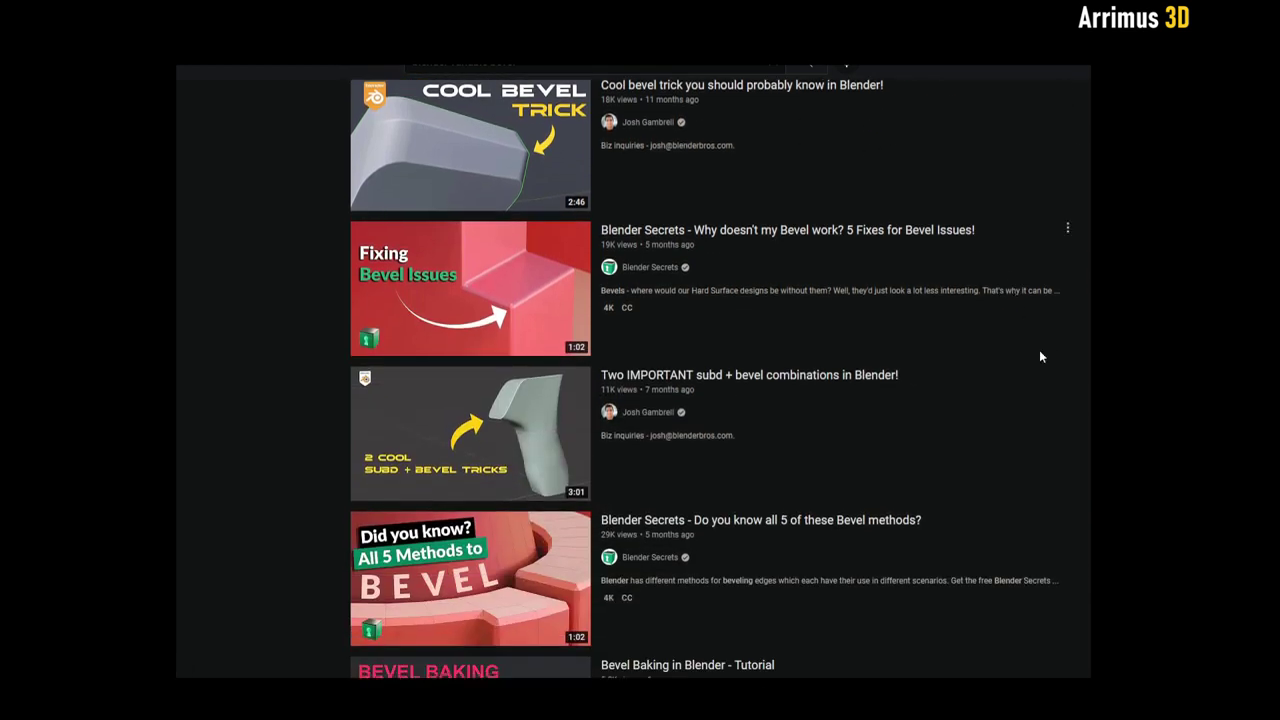
{"action": "scroll", "coordinate": [1040, 357], "scroll_direction": "down", "scroll_amount": 4}
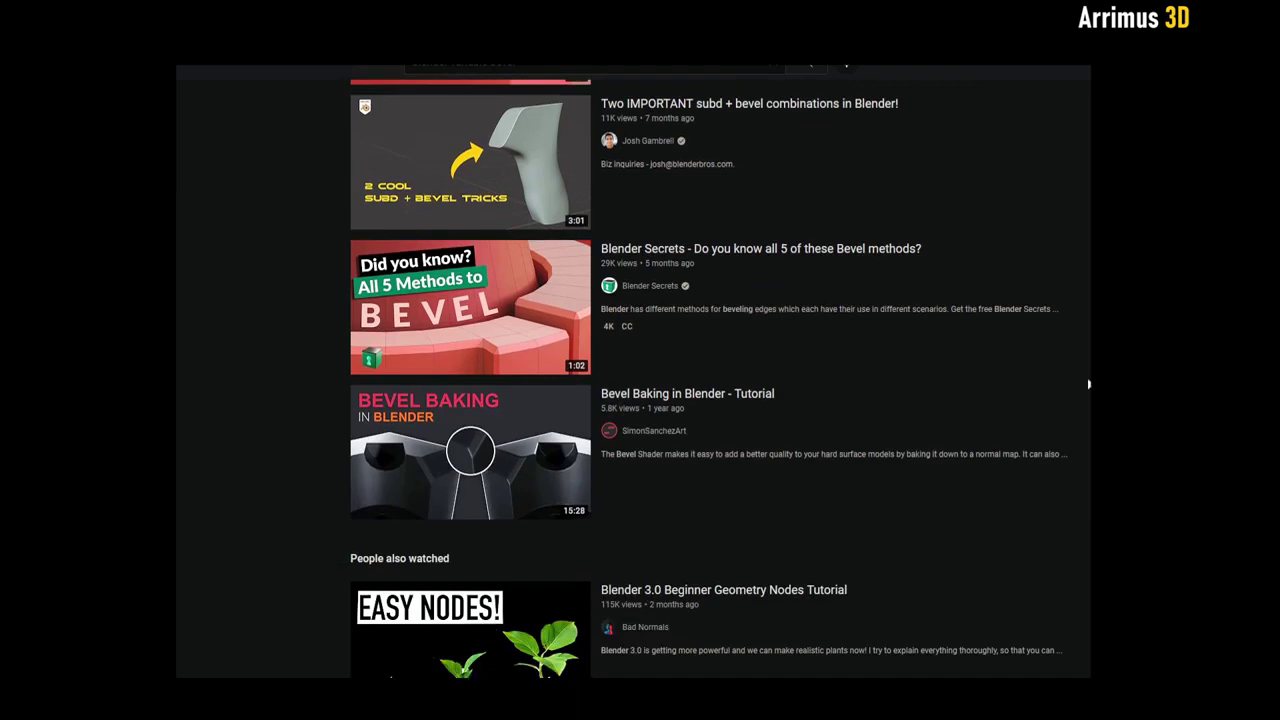
{"action": "scroll", "coordinate": [1088, 383], "scroll_direction": "down", "scroll_amount": 3}
{"action": "scroll", "coordinate": [706, 377], "scroll_direction": "down", "scroll_amount": 8}
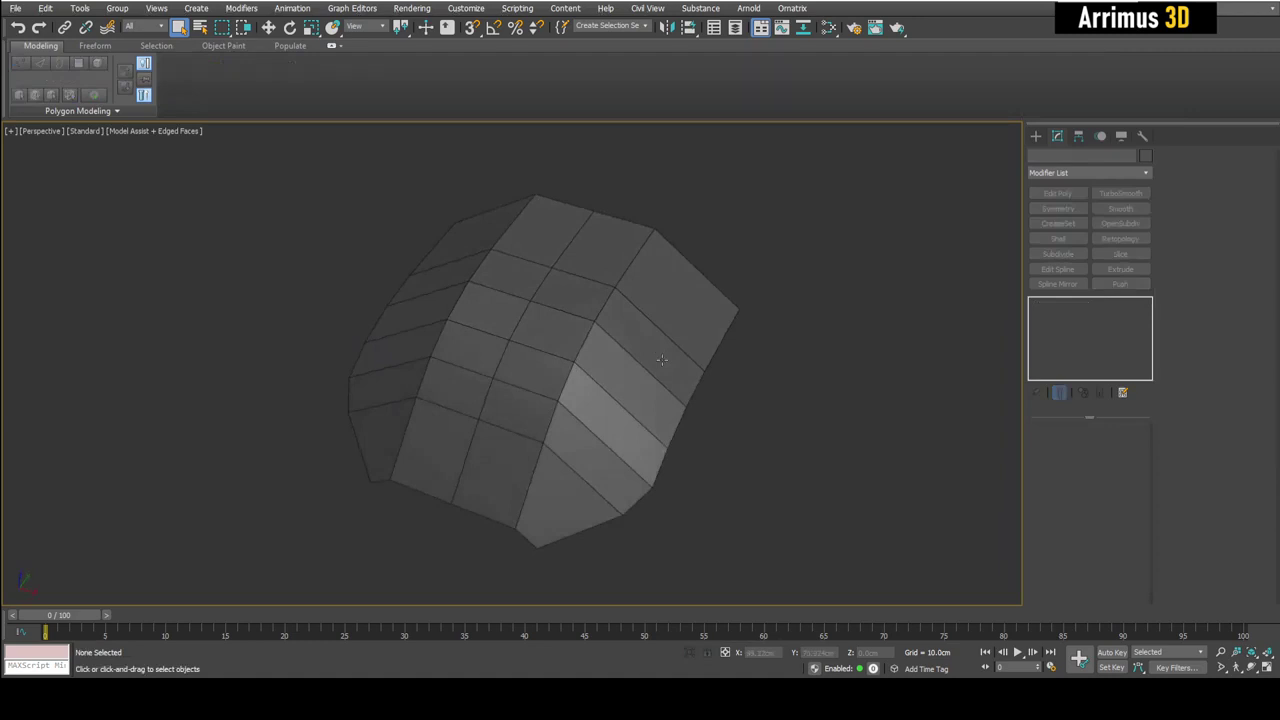
In 3ds Max, add an Edit Poly modifier beneath Symmetry on the mirrored mesh and select the first ridge edge at its far end.
{"action": "left_click", "coordinate": [662, 357]}
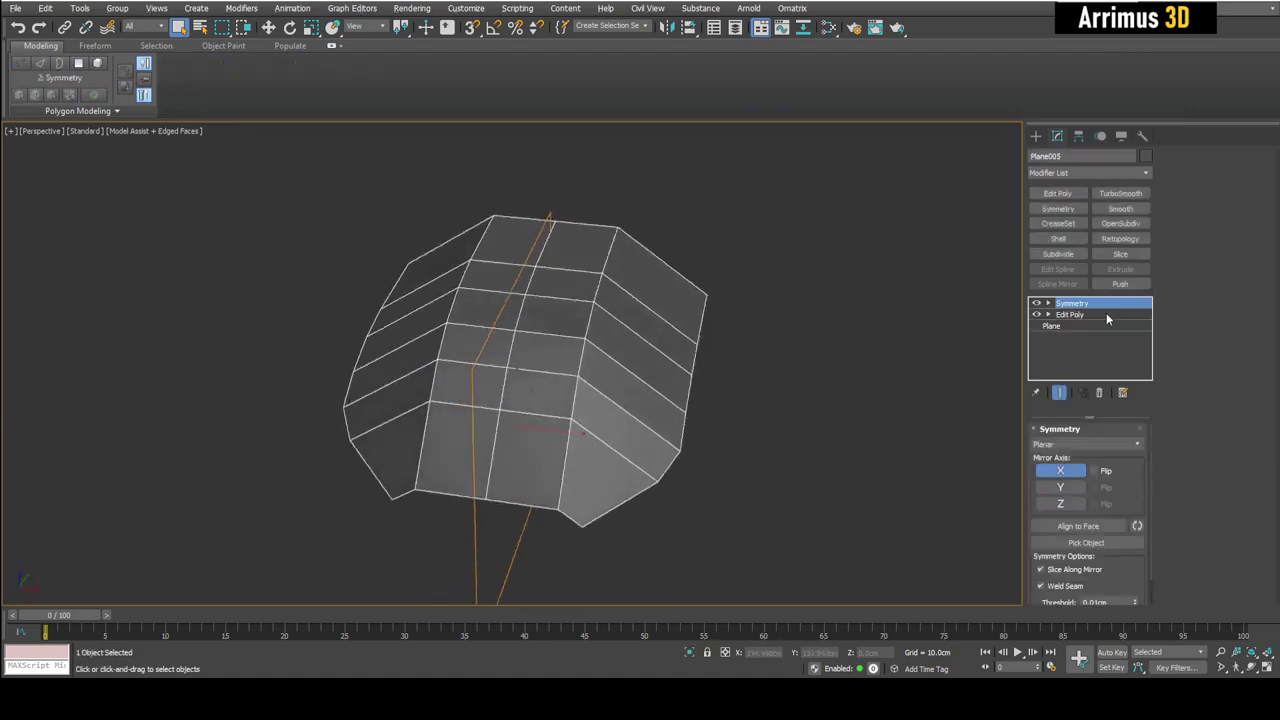
{"action": "left_click", "coordinate": [1106, 314]}
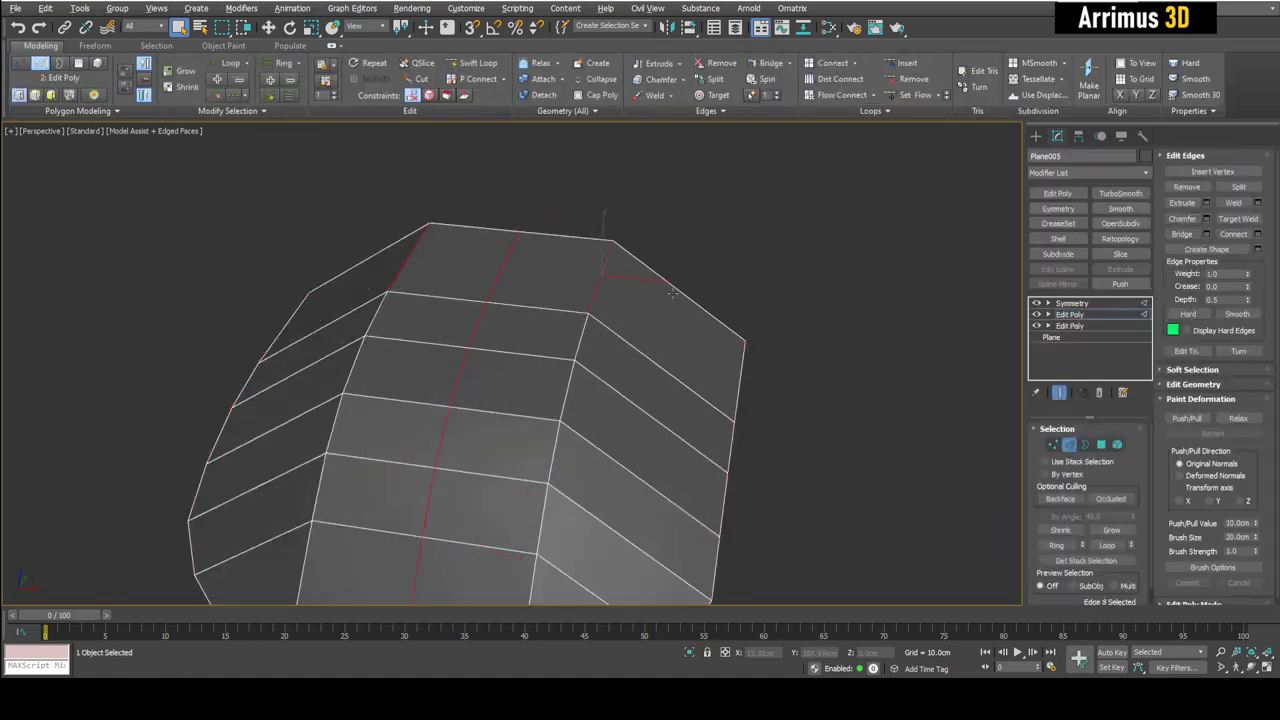
{"action": "middle_click_drag", "start_coordinate": [700, 310], "coordinate": [790, 280], "text": "alt"}
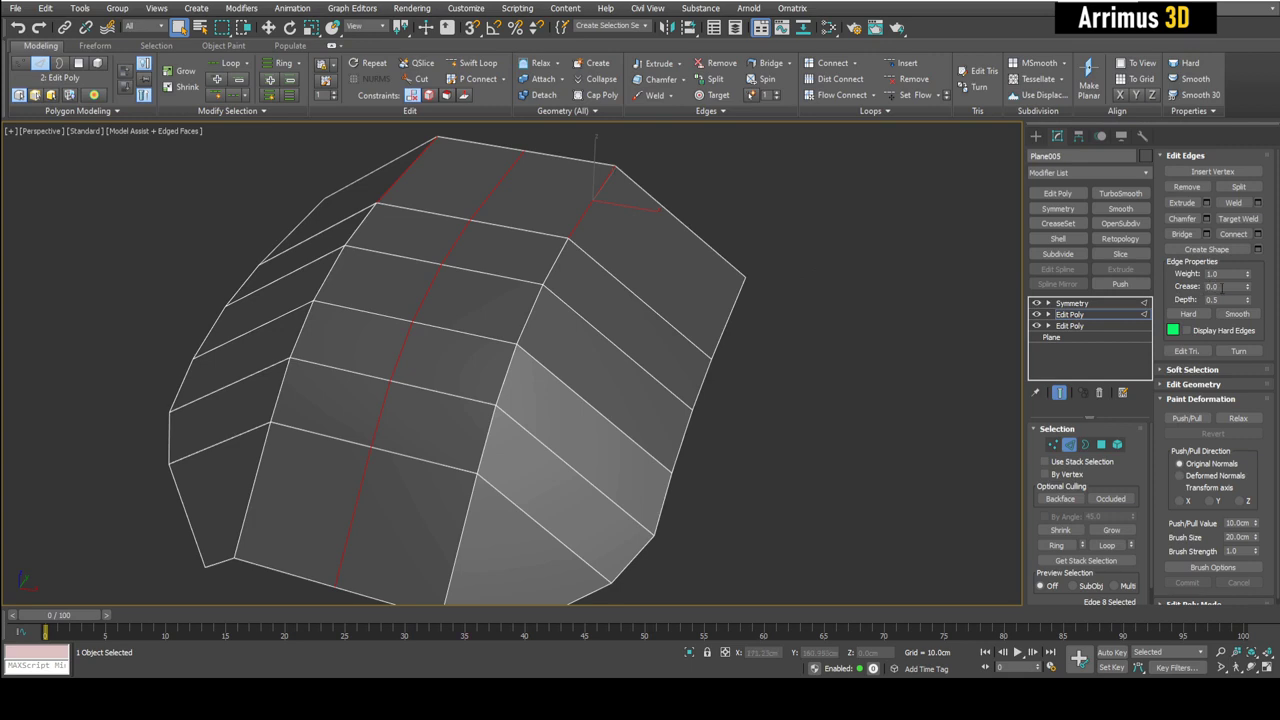
{"action": "middle_click_drag", "start_coordinate": [605, 233], "coordinate": [672, 235], "text": "alt"}
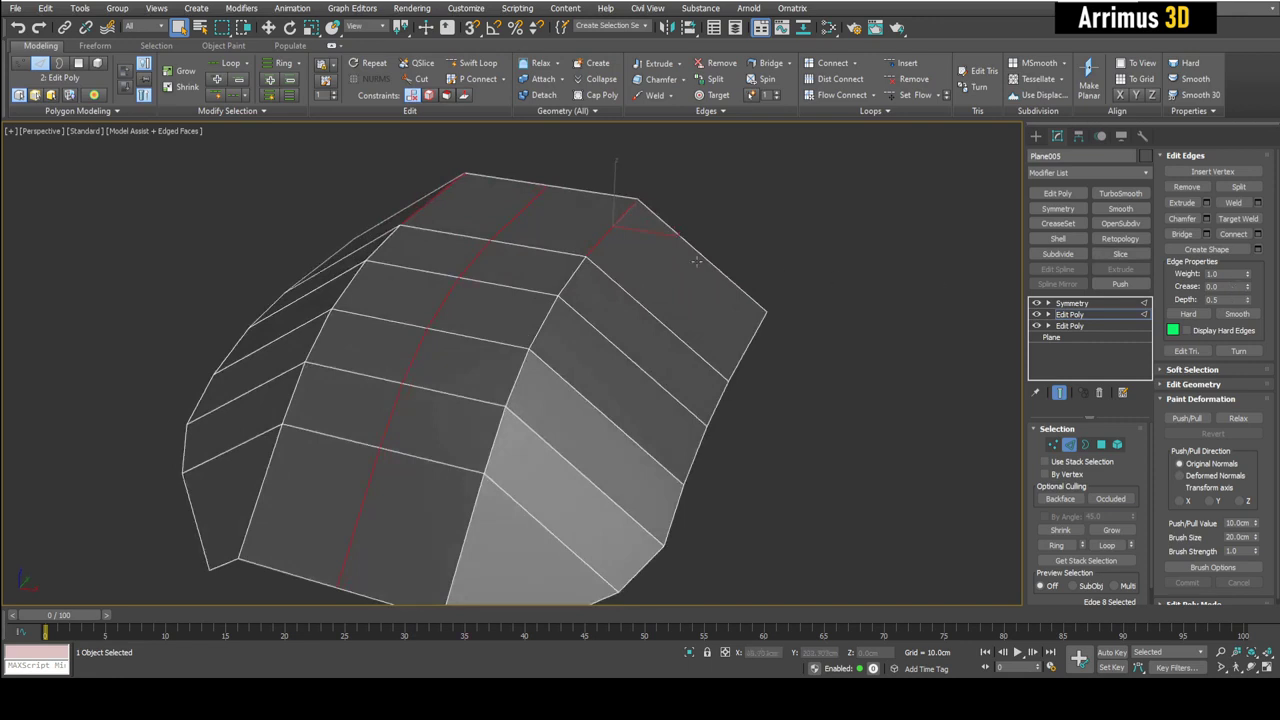
Set the crease of the second ridge edge to 0.1 and of the third ridge edge to 0.2.
{"action": "left_click", "coordinate": [571, 275]}
{"action": "left_click_drag", "start_coordinate": [1226, 287], "coordinate": [1111, 287]}
{"action": "middle_click_drag", "start_coordinate": [732, 314], "coordinate": [735, 333]}
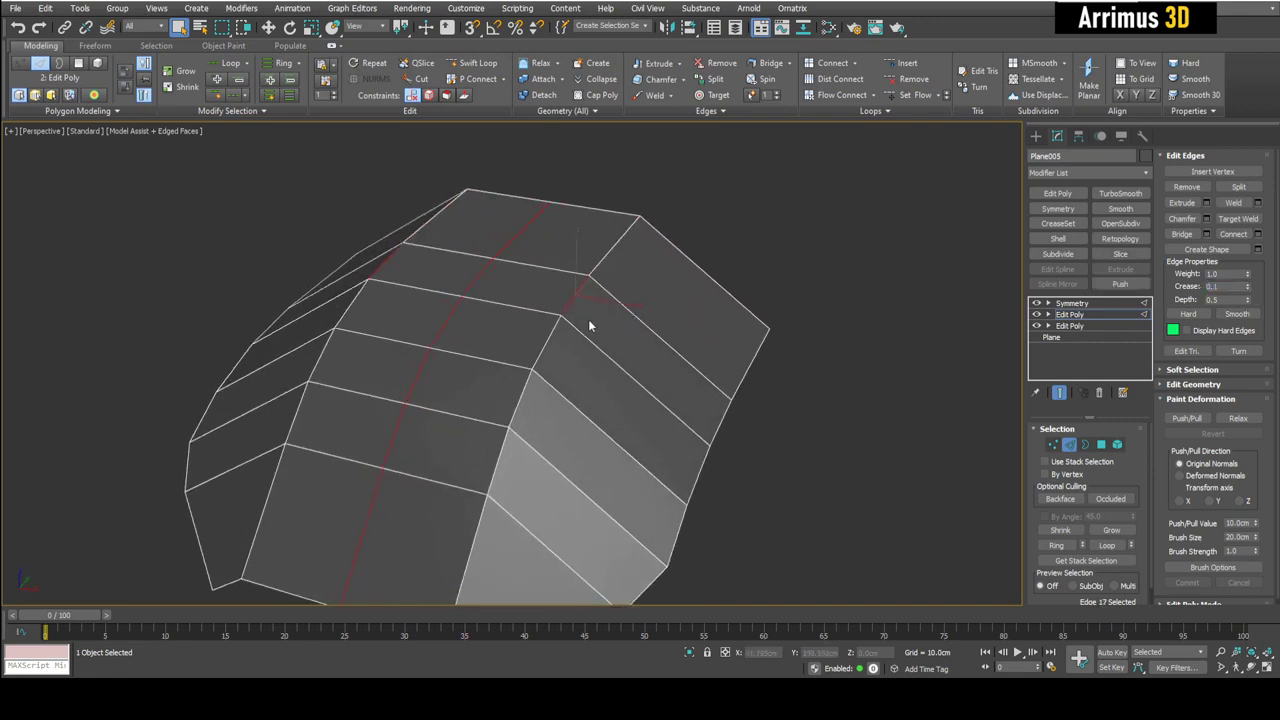
{"action": "left_click", "coordinate": [557, 323]}
{"action": "left_click", "coordinate": [1216, 287]}
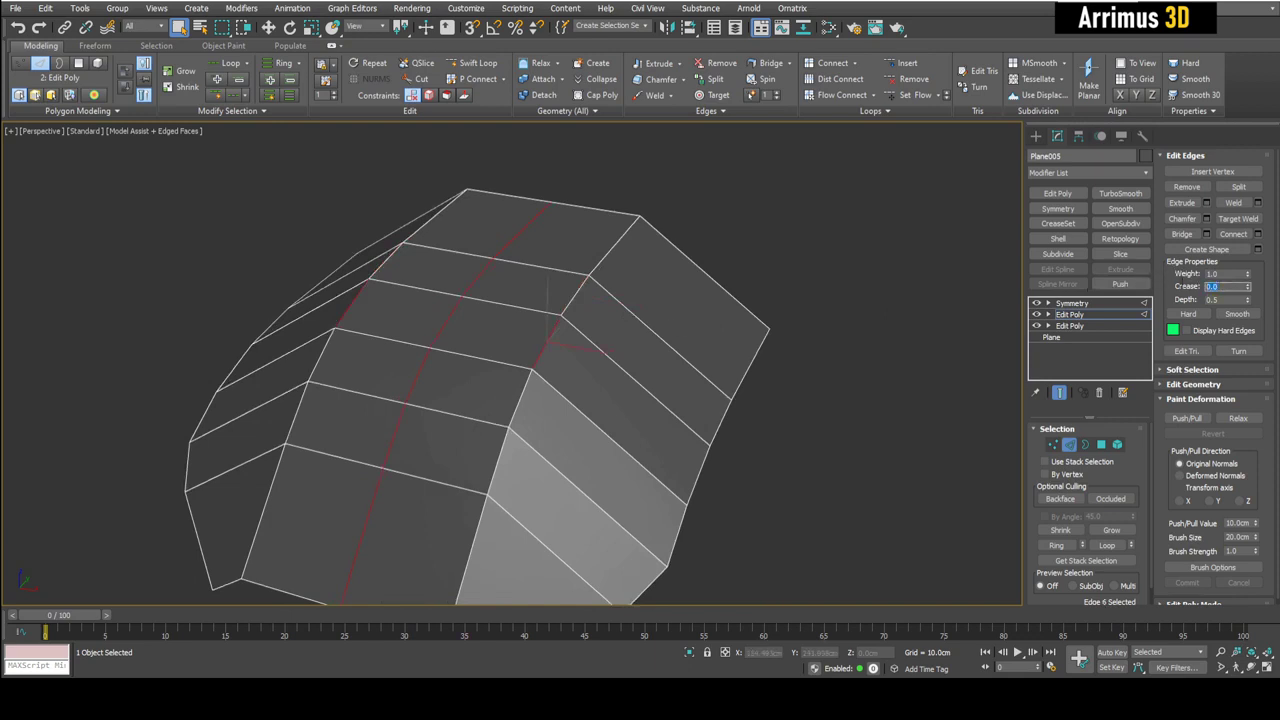
{"action": "type", "text": "0.2"}
{"action": "middle_click_drag", "start_coordinate": [813, 358], "coordinate": [832, 323]}
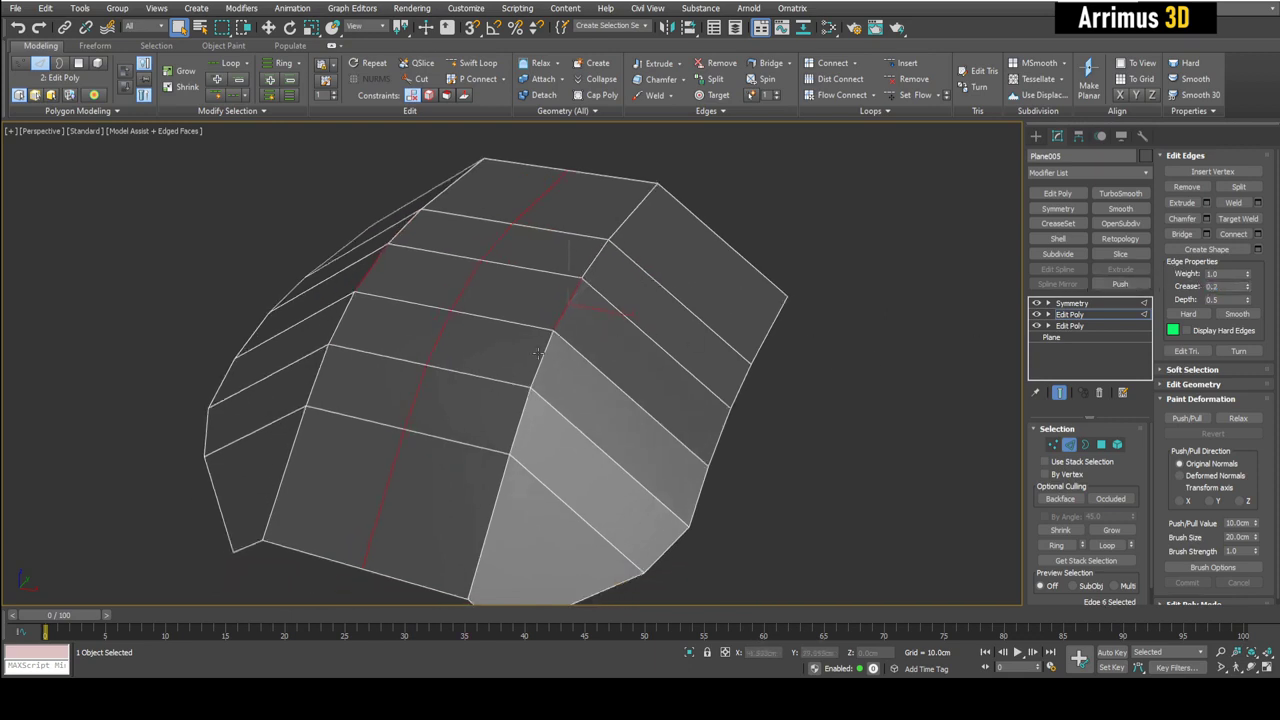
Assign crease values to the fourth and fifth ridge edges in turn, continuing the gradual increase along the ridge.
{"action": "left_click", "coordinate": [545, 357]}
{"action": "left_click", "coordinate": [1216, 287]}
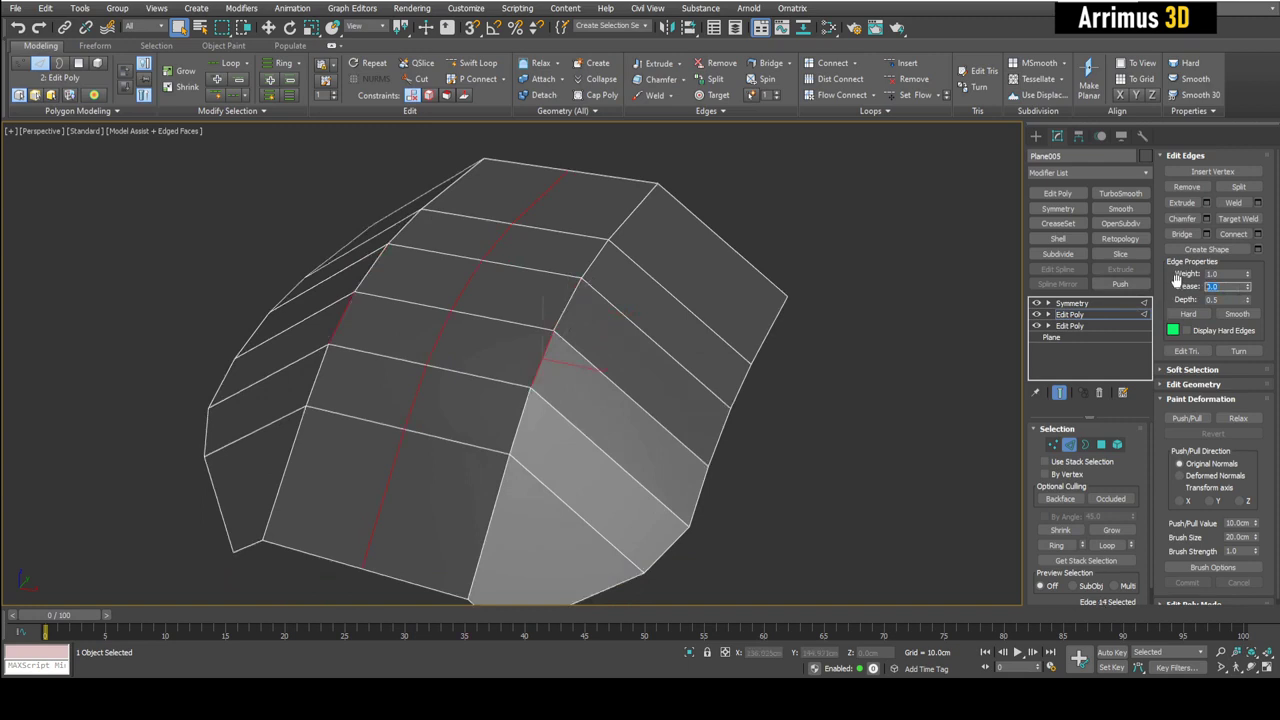
{"action": "middle_click_drag", "start_coordinate": [778, 391], "coordinate": [801, 362]}
{"action": "left_click", "coordinate": [545, 391]}
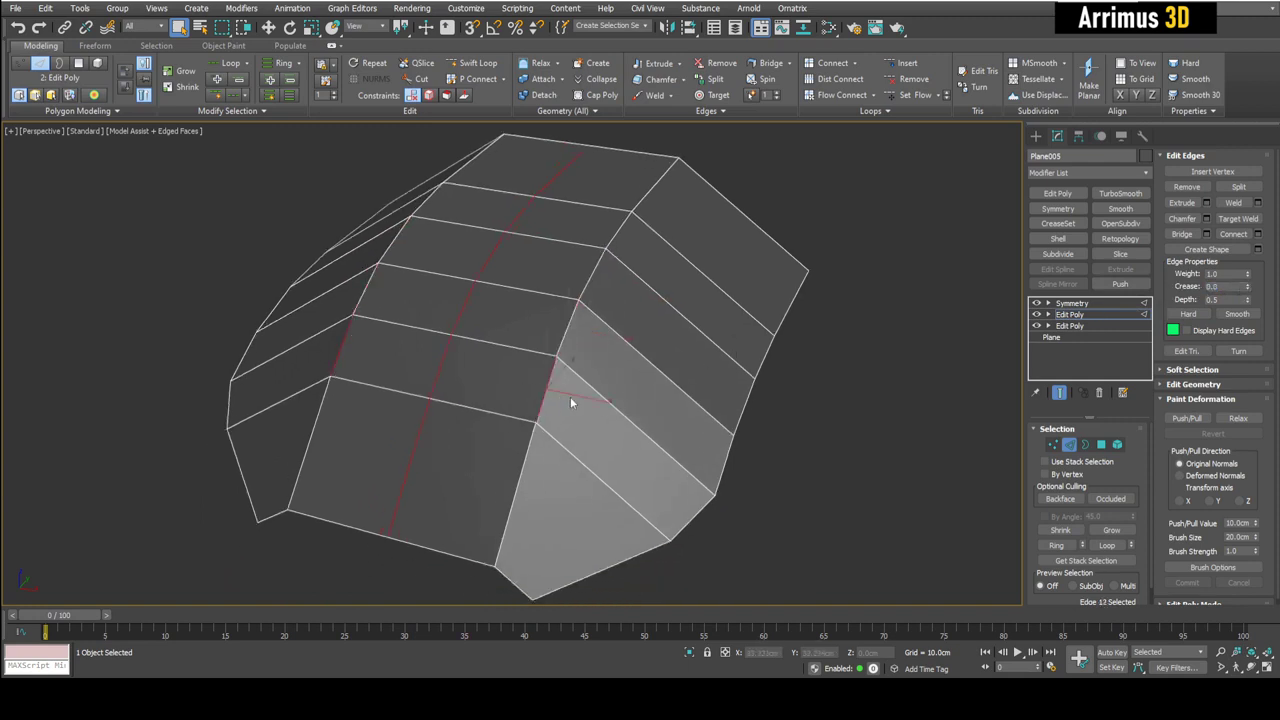
{"action": "left_click_drag", "start_coordinate": [1228, 288], "coordinate": [1192, 288]}
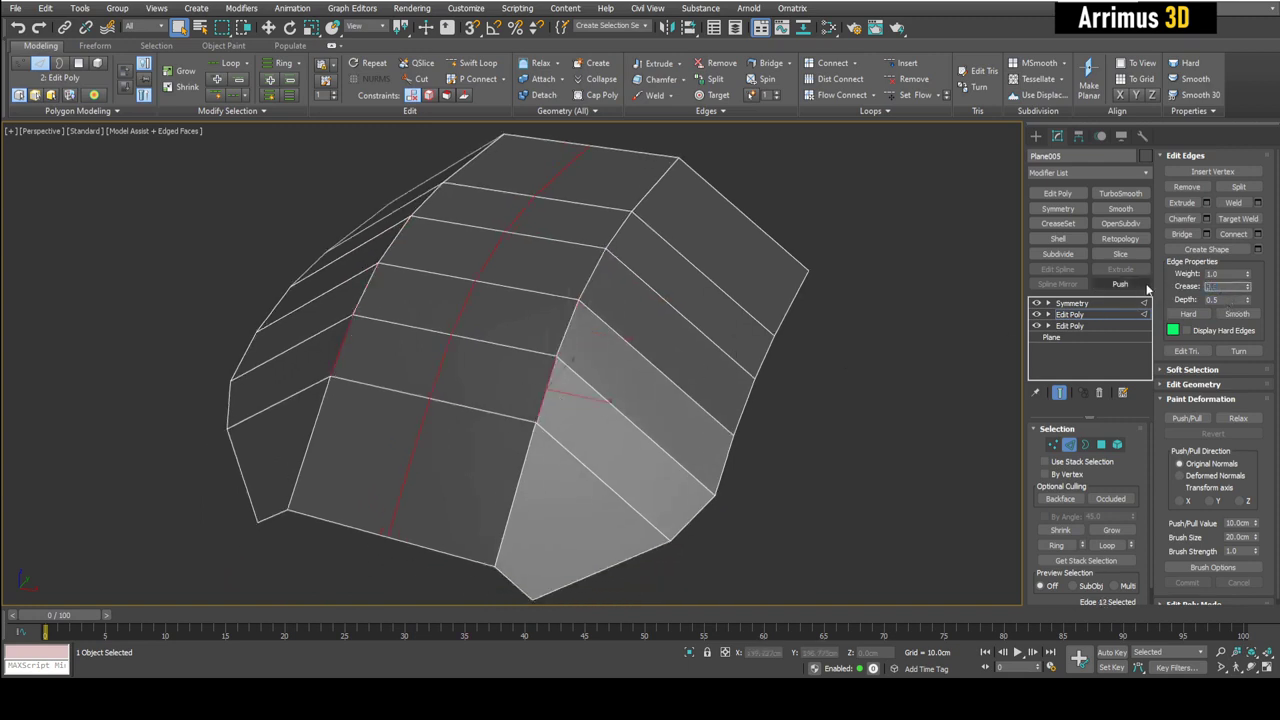
{"action": "middle_click_drag", "start_coordinate": [689, 387], "coordinate": [707, 342]}
Set the crease of the last ridge edge at the near end to 0.5.
{"action": "left_click", "coordinate": [534, 445]}
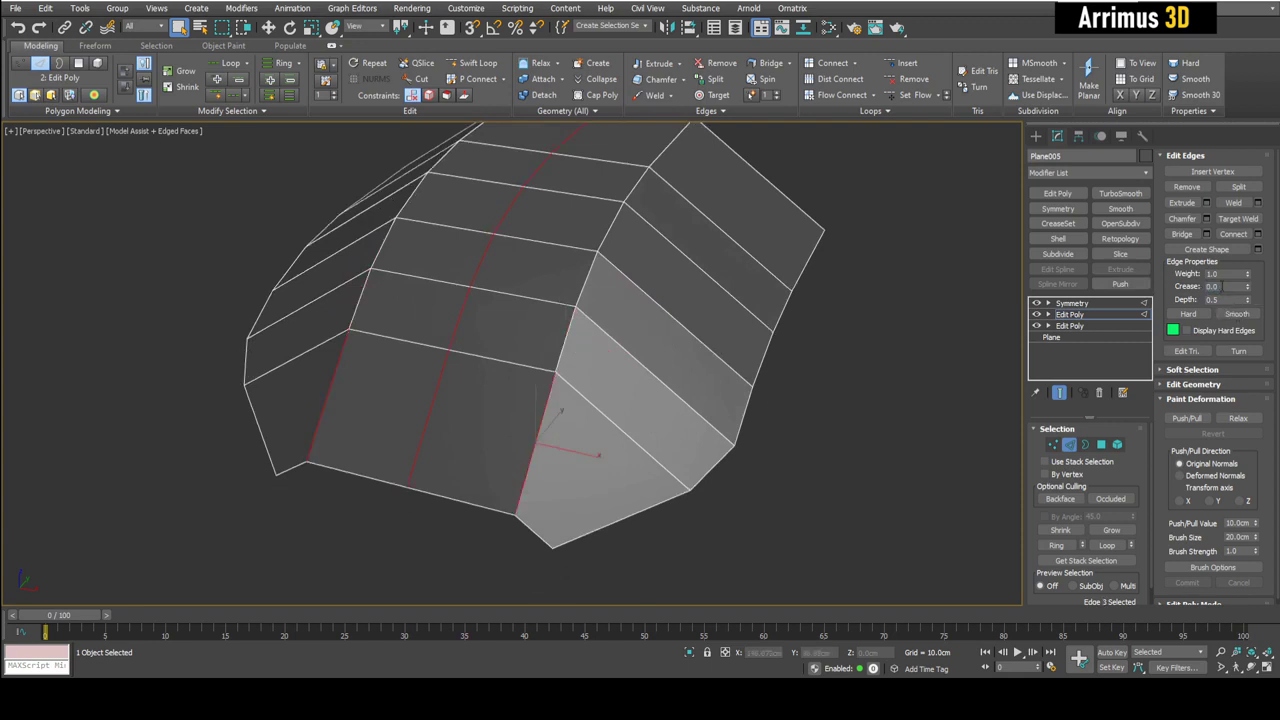
{"action": "left_click", "coordinate": [1216, 286]}
{"action": "type", "text": "1"}
{"action": "key", "text": "Return"}
{"action": "middle_click_drag", "start_coordinate": [699, 340], "coordinate": [670, 423]}
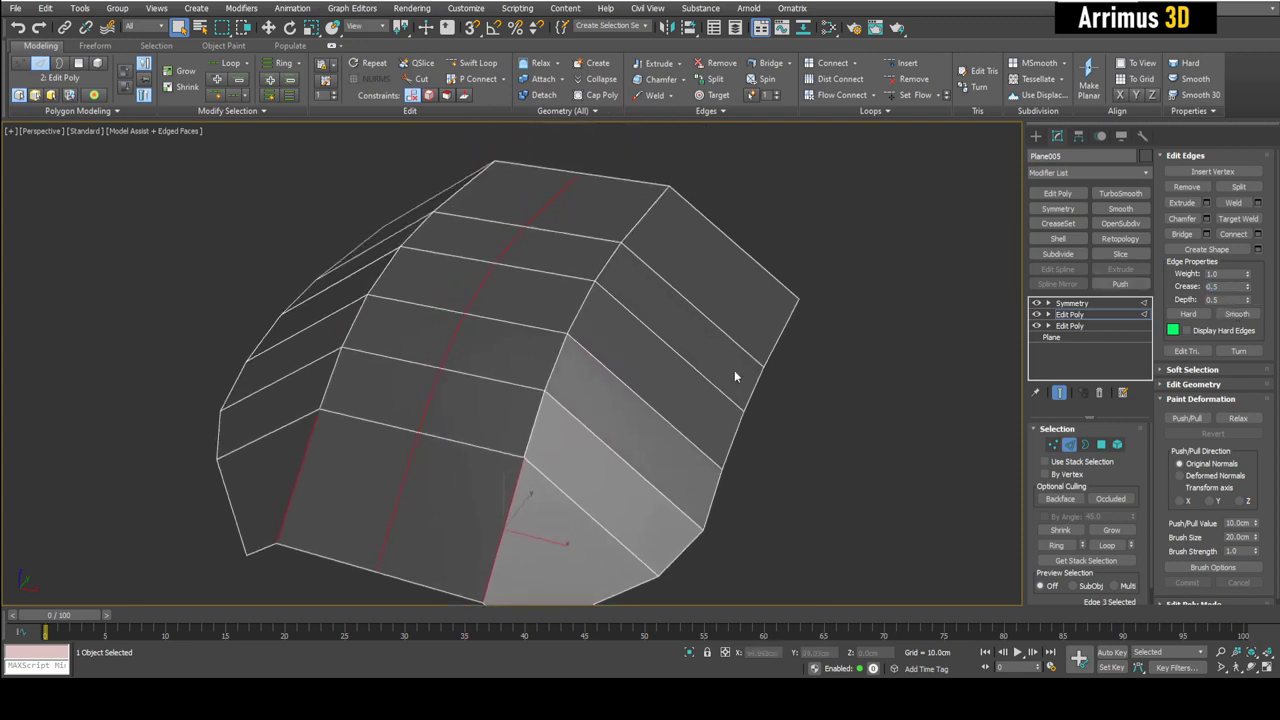
Add a Chamfer modifier above Symmetry and set its amount type to By Crease Weight.
{"action": "left_click", "coordinate": [1069, 314]}
{"action": "left_click", "coordinate": [1072, 303]}
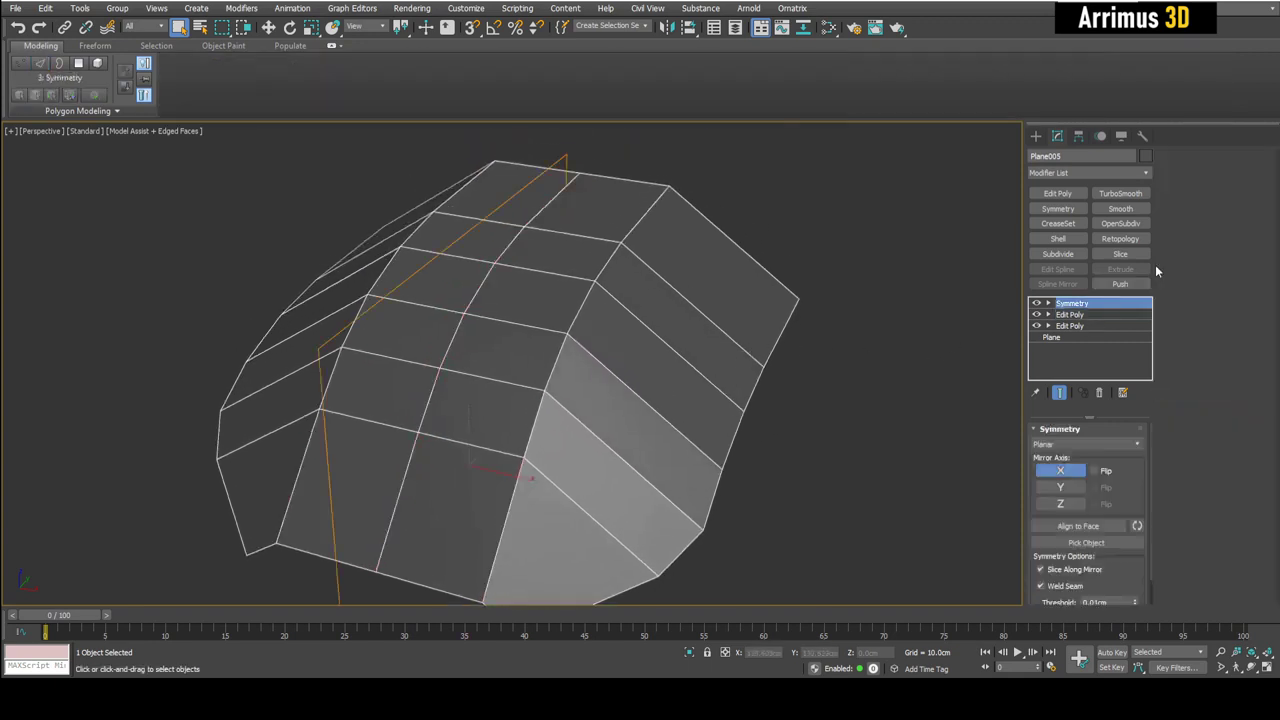
{"action": "left_click", "coordinate": [1147, 174]}
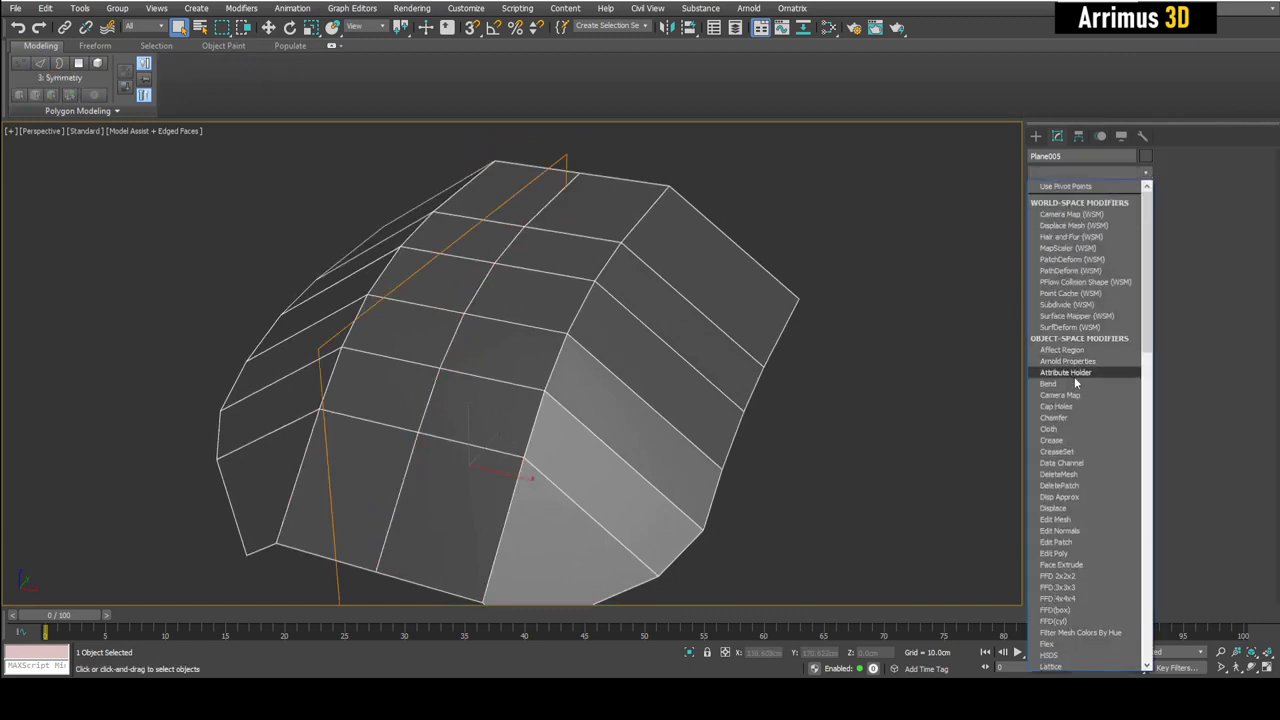
{"action": "left_click", "coordinate": [1068, 417]}
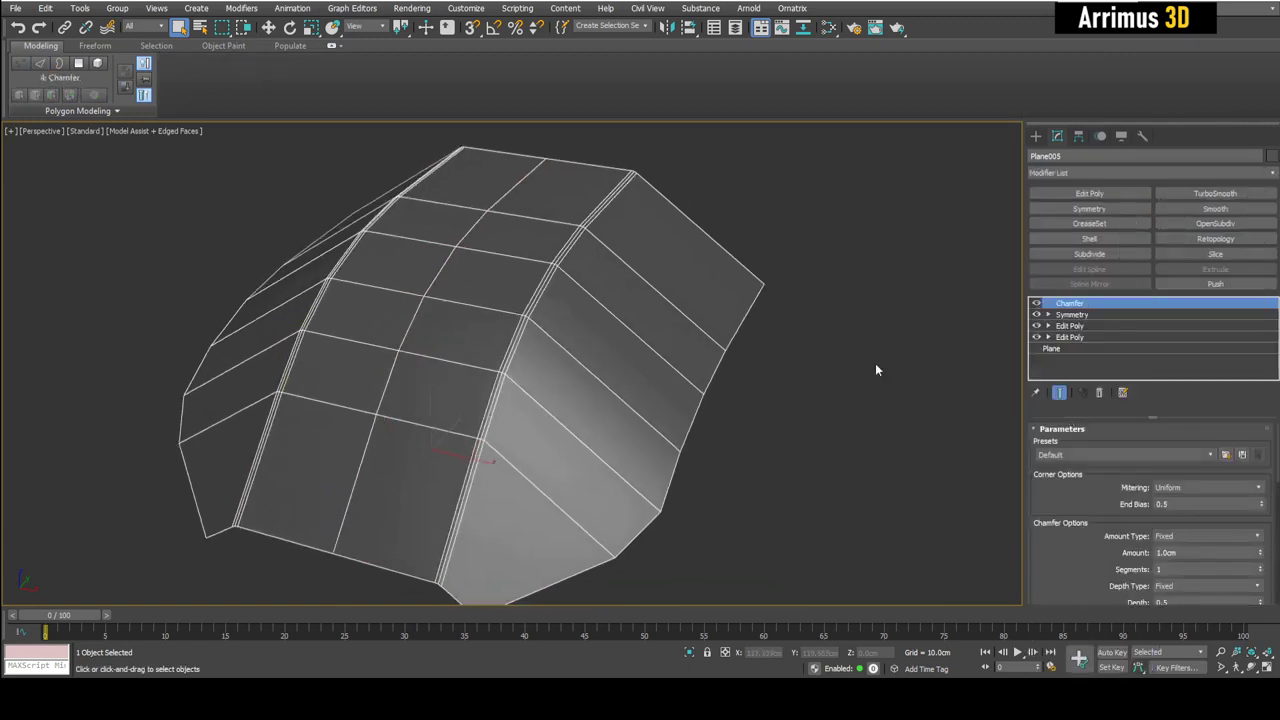
{"action": "left_click_drag", "start_coordinate": [1094, 494], "coordinate": [1094, 427]}
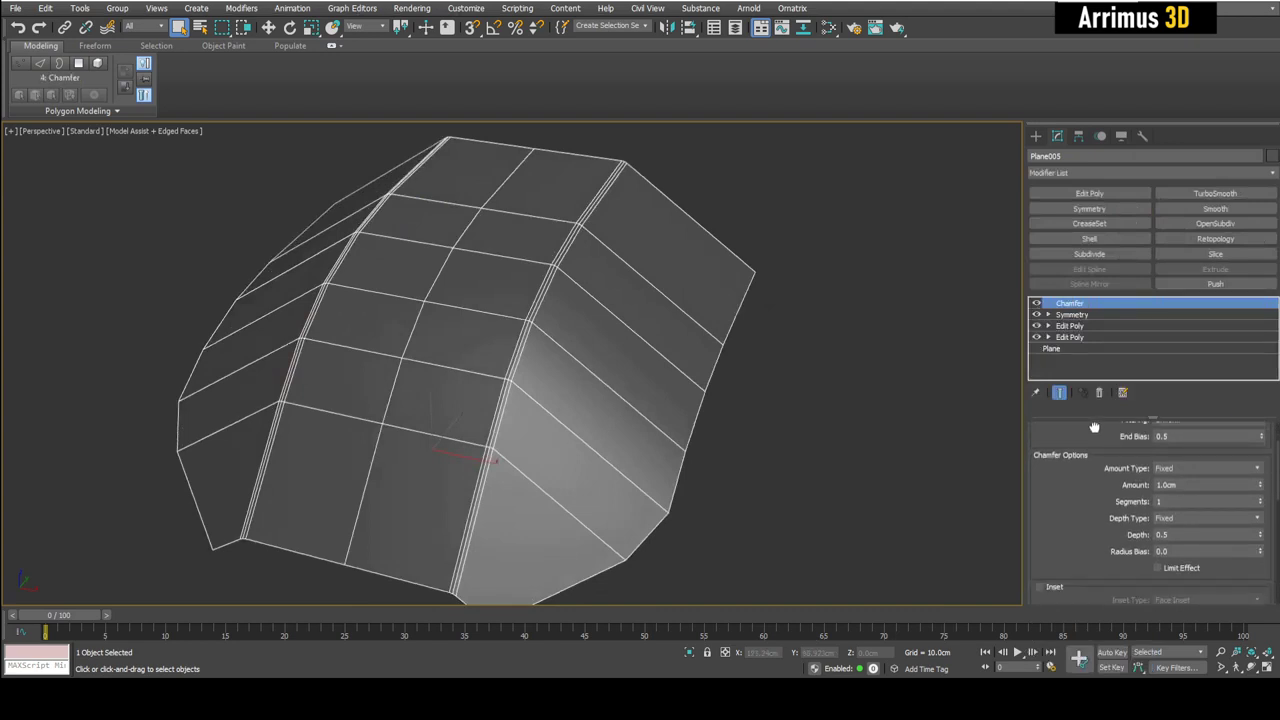
{"action": "left_click", "coordinate": [1258, 469]}
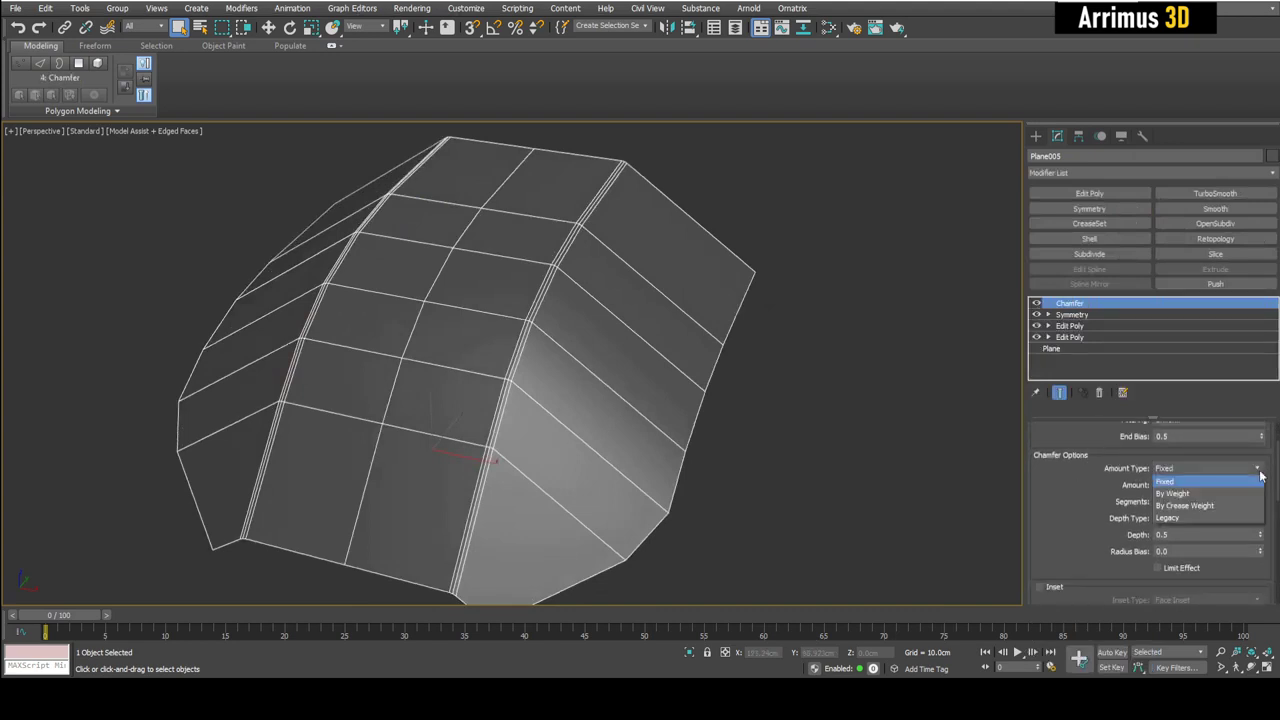
{"action": "left_click", "coordinate": [1185, 506]}
{"action": "middle_click_drag", "start_coordinate": [899, 413], "coordinate": [906, 451]}
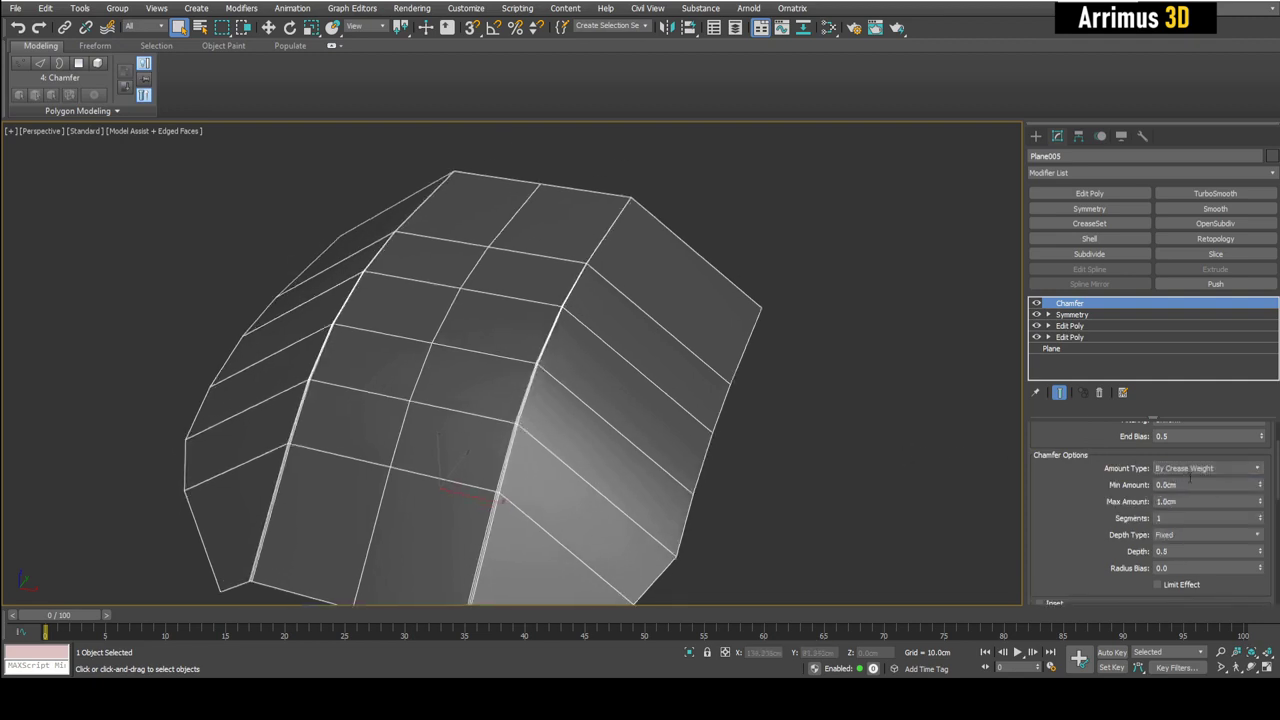
Raise the chamfer's minimum amount to about 3.461 cm and its maximum amount to about 30.65 cm.
{"action": "mouse_move", "coordinate": [1263, 488]}
{"action": "left_mouse_down"}
{"action": "mouse_move", "coordinate": [1262, 468]}
{"action": "mouse_move", "coordinate": [1260, 480]}
{"action": "left_mouse_up"}
{"action": "middle_click_drag", "start_coordinate": [844, 411], "coordinate": [827, 371]}
{"action": "scroll", "coordinate": [827, 371], "scroll_direction": "down", "scroll_amount": 3}
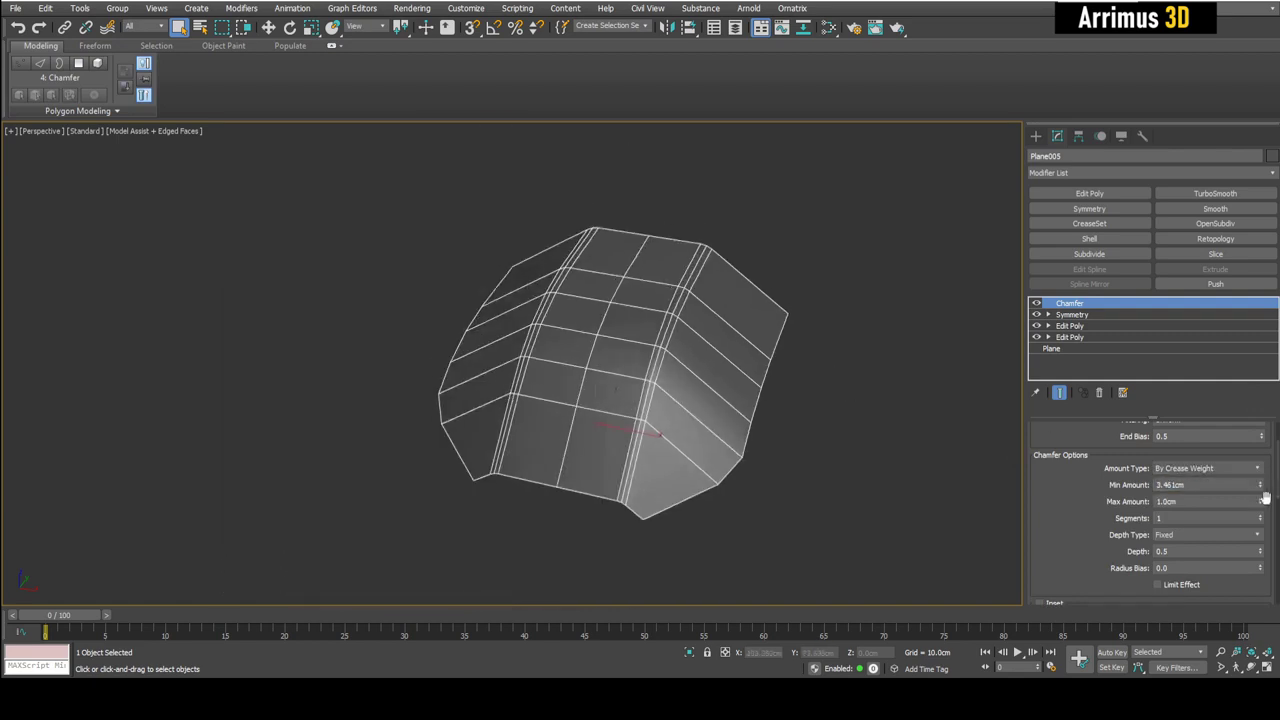
{"action": "left_click_drag", "start_coordinate": [1263, 501], "coordinate": [734, 384]}
{"action": "scroll", "coordinate": [734, 384], "scroll_direction": "up", "scroll_amount": 2}
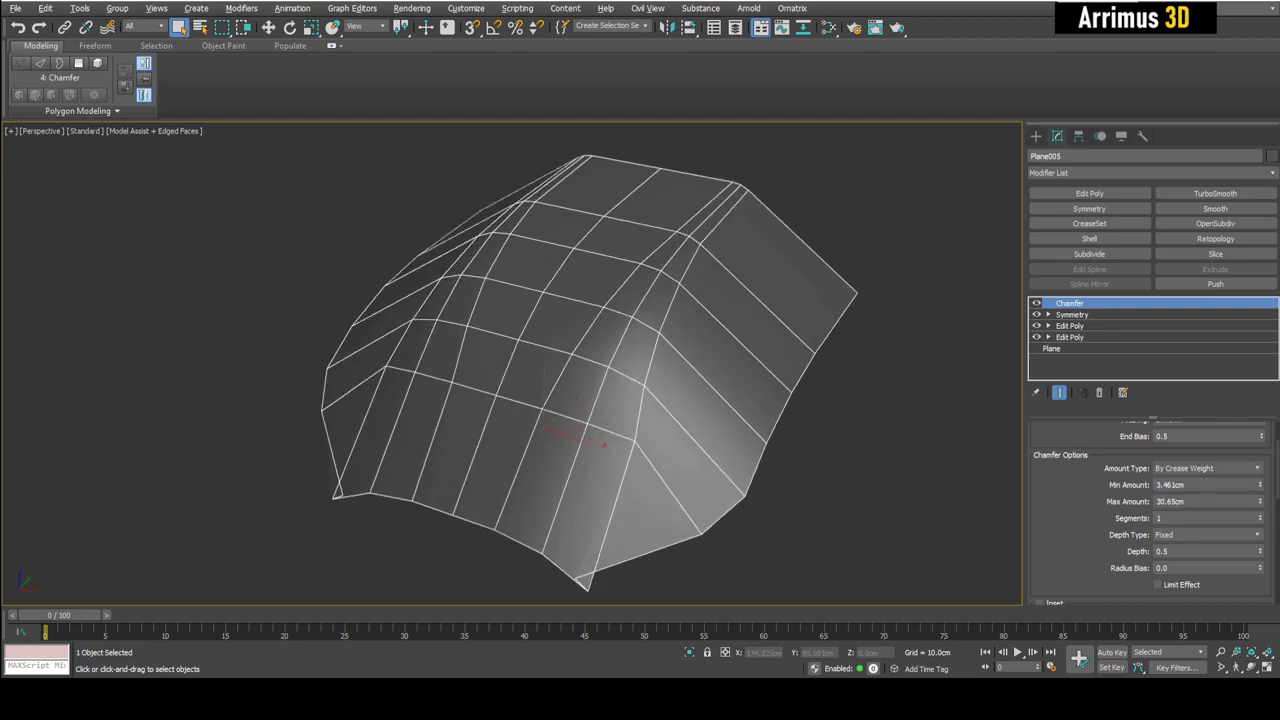
Set the chamfer segments to 4 and check the widening bevel along the ridge.
{"action": "left_click_drag", "start_coordinate": [1261, 521], "coordinate": [1262, 519]}
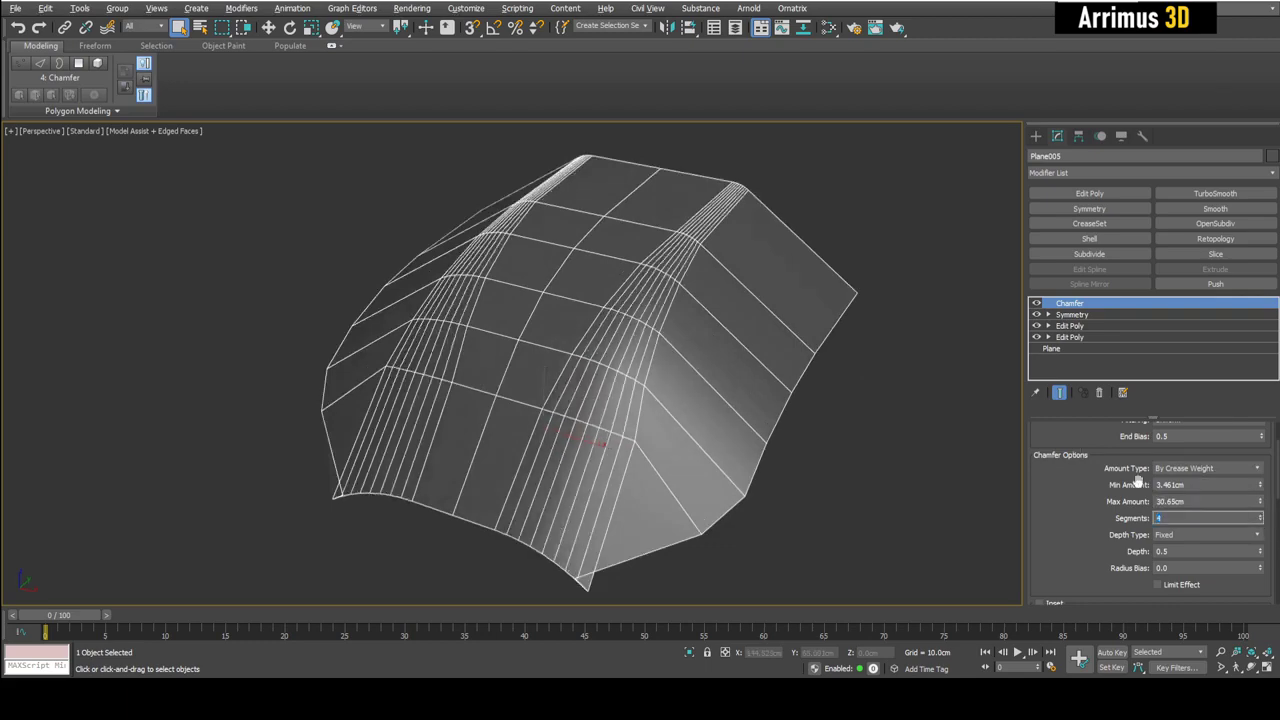
{"action": "middle_click_drag", "start_coordinate": [788, 402], "coordinate": [893, 345], "text": "alt"}
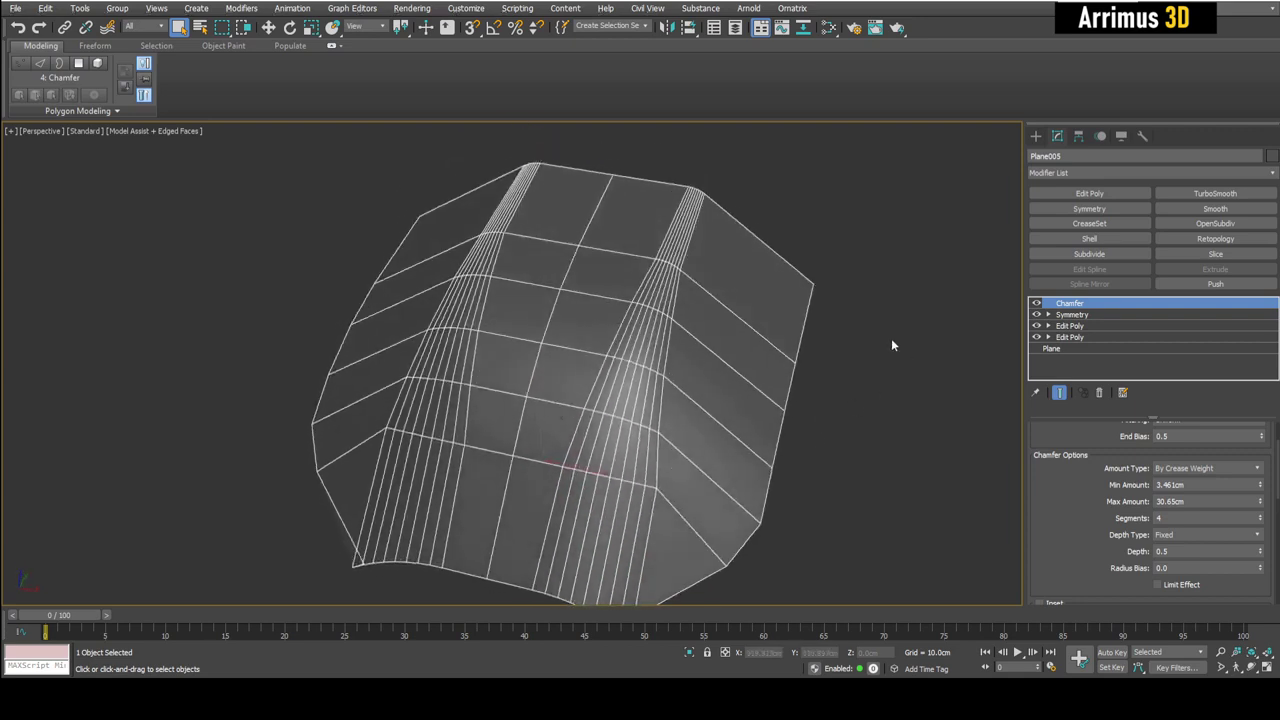
{"action": "middle_click_drag", "start_coordinate": [671, 468], "coordinate": [676, 468], "text": "alt"}
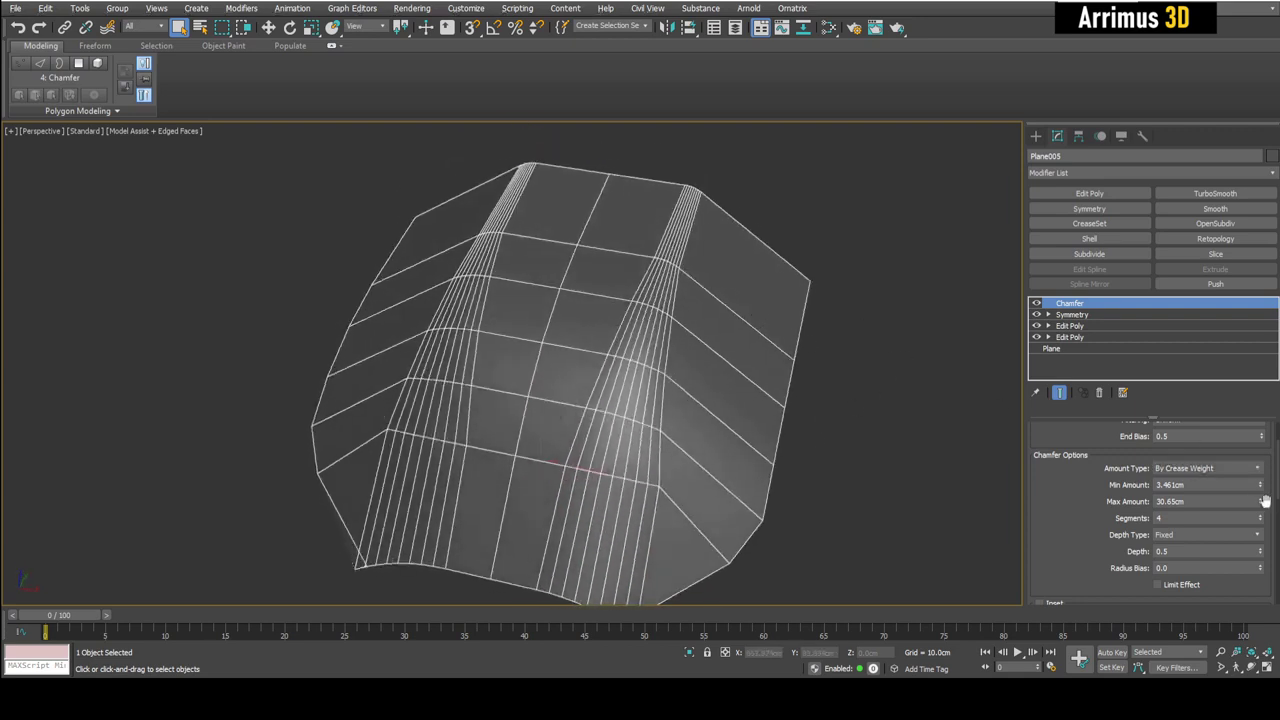
Reduce the chamfer's minimum amount to about 1.73 cm and its maximum amount to about 17.537 cm.
{"action": "left_click_drag", "start_coordinate": [1260, 502], "coordinate": [1260, 536]}
{"action": "middle_click_drag", "start_coordinate": [835, 385], "coordinate": [580, 528], "text": "alt"}
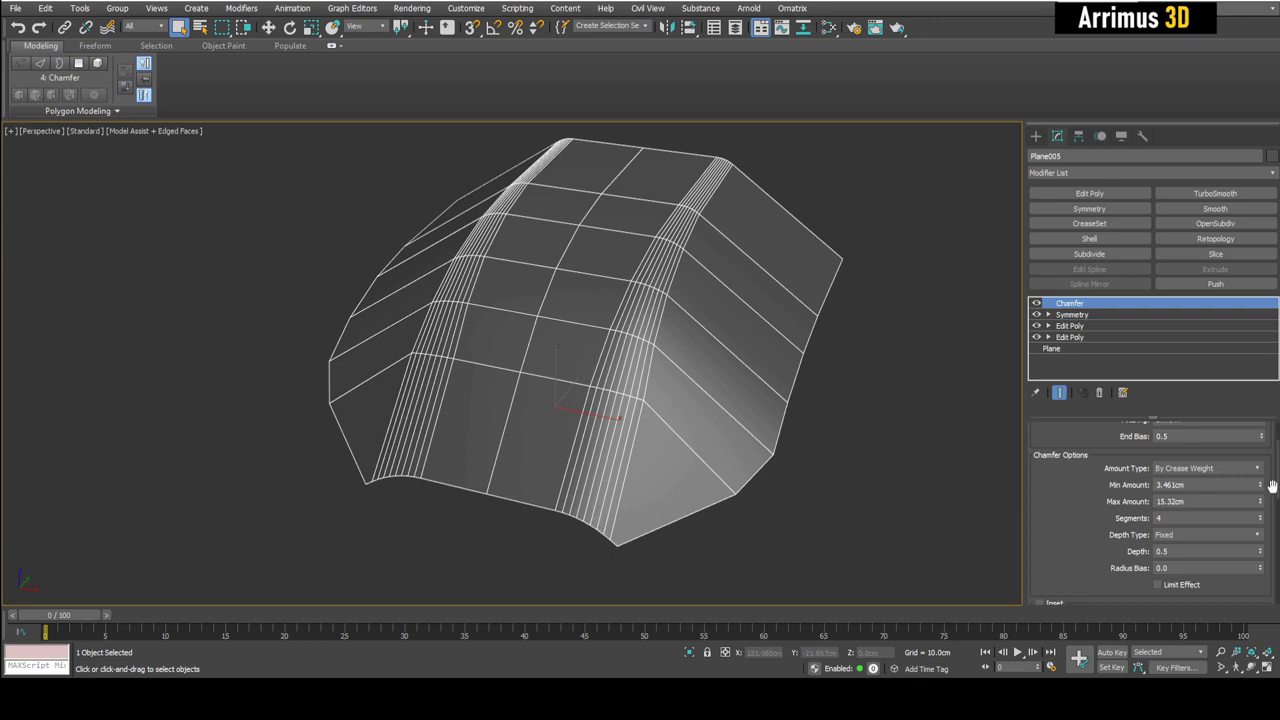
{"action": "mouse_move", "coordinate": [1260, 508]}
{"action": "left_mouse_down"}
{"action": "mouse_move", "coordinate": [1259, 466]}
{"action": "mouse_move", "coordinate": [1260, 514]}
{"action": "left_mouse_up"}
{"action": "left_click", "coordinate": [831, 402]}
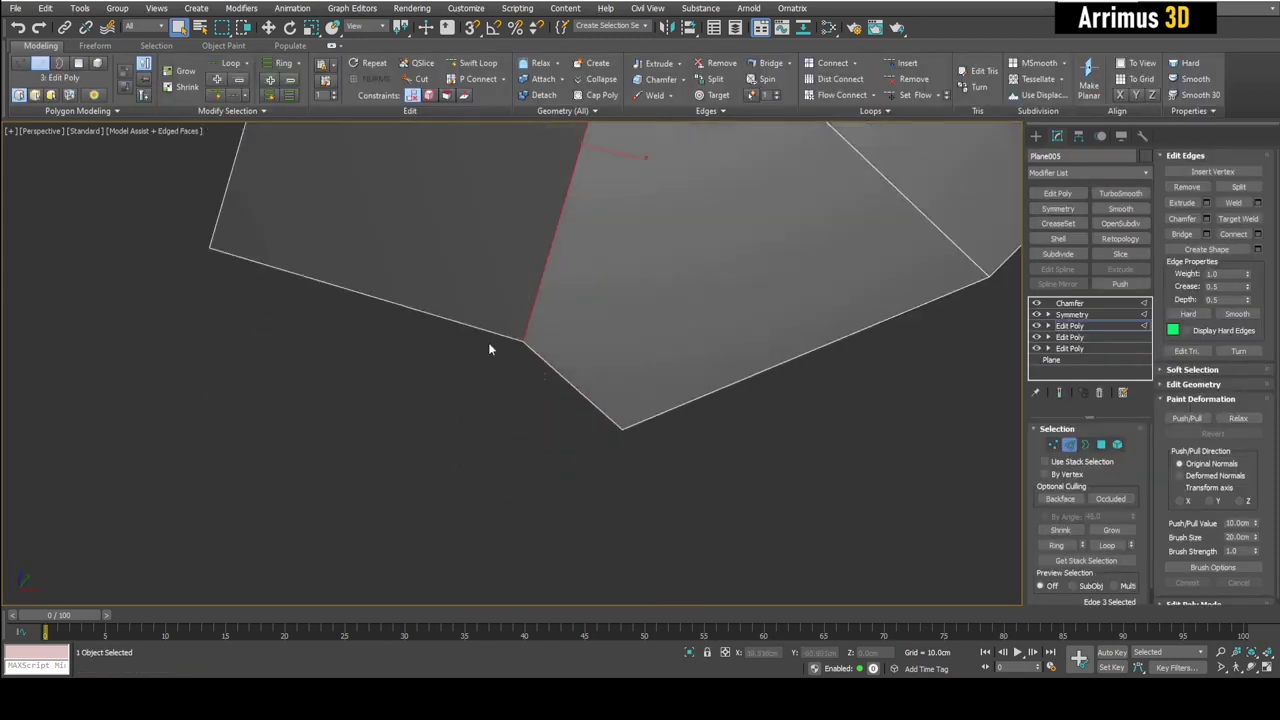
Extend the near-end border edge downward into a new polygon and target weld its outer vertex to the adjacent side corner.
{"action": "left_click", "coordinate": [486, 331]}
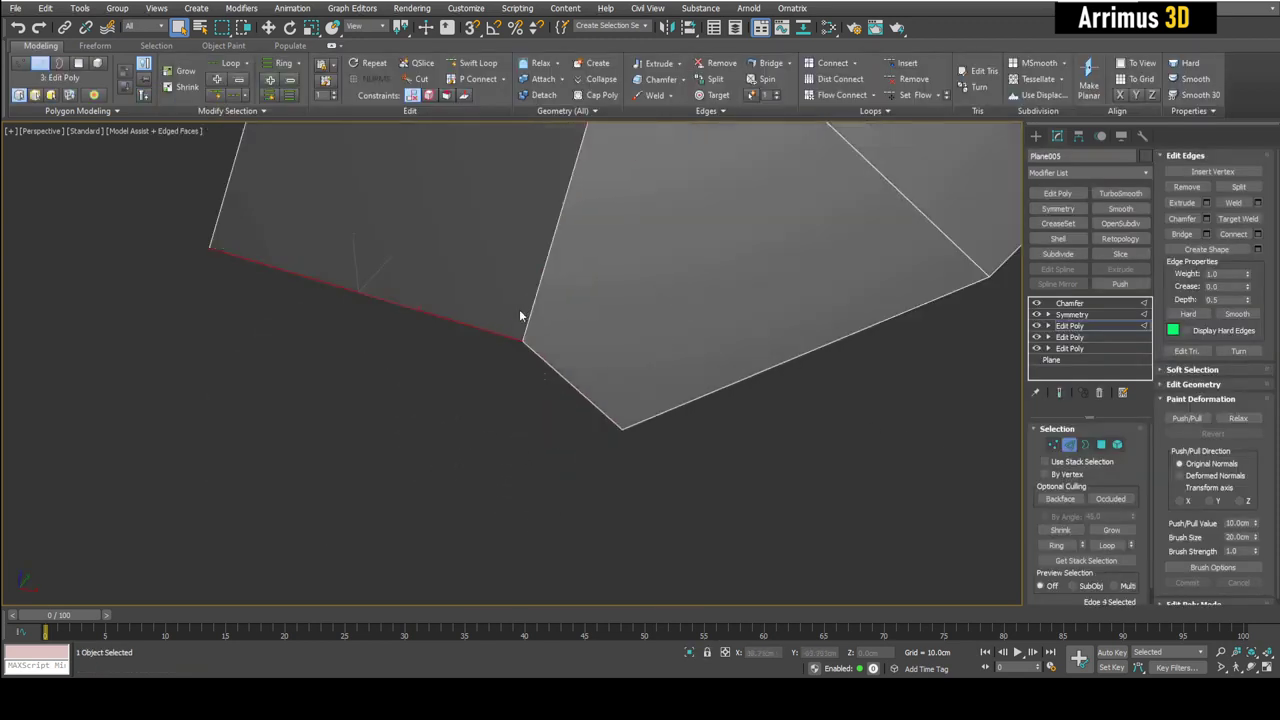
{"action": "key", "text": "w"}
{"action": "middle_click_drag", "start_coordinate": [519, 309], "coordinate": [442, 304], "text": "alt"}
{"action": "left_click_drag", "start_coordinate": [323, 200], "coordinate": [329, 280], "text": "shift"}
{"action": "key", "text": "1"}
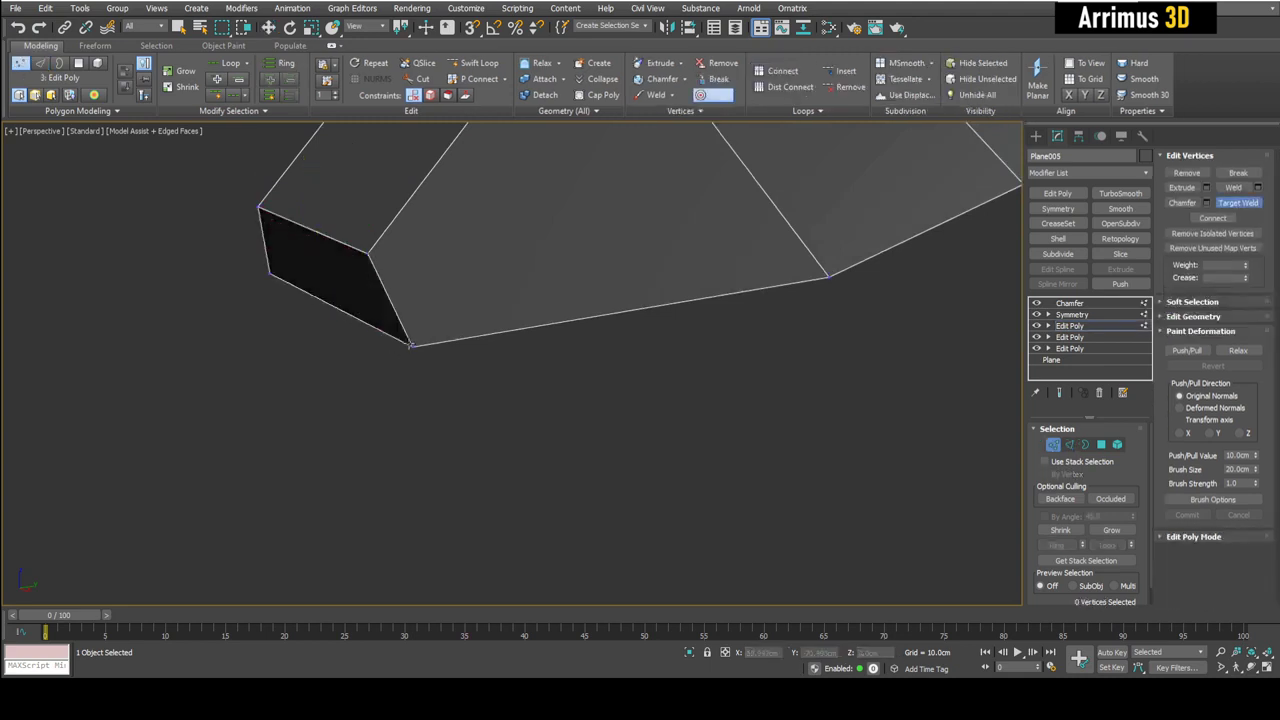
{"action": "scroll", "coordinate": [440, 329], "scroll_direction": "down", "scroll_amount": 3}
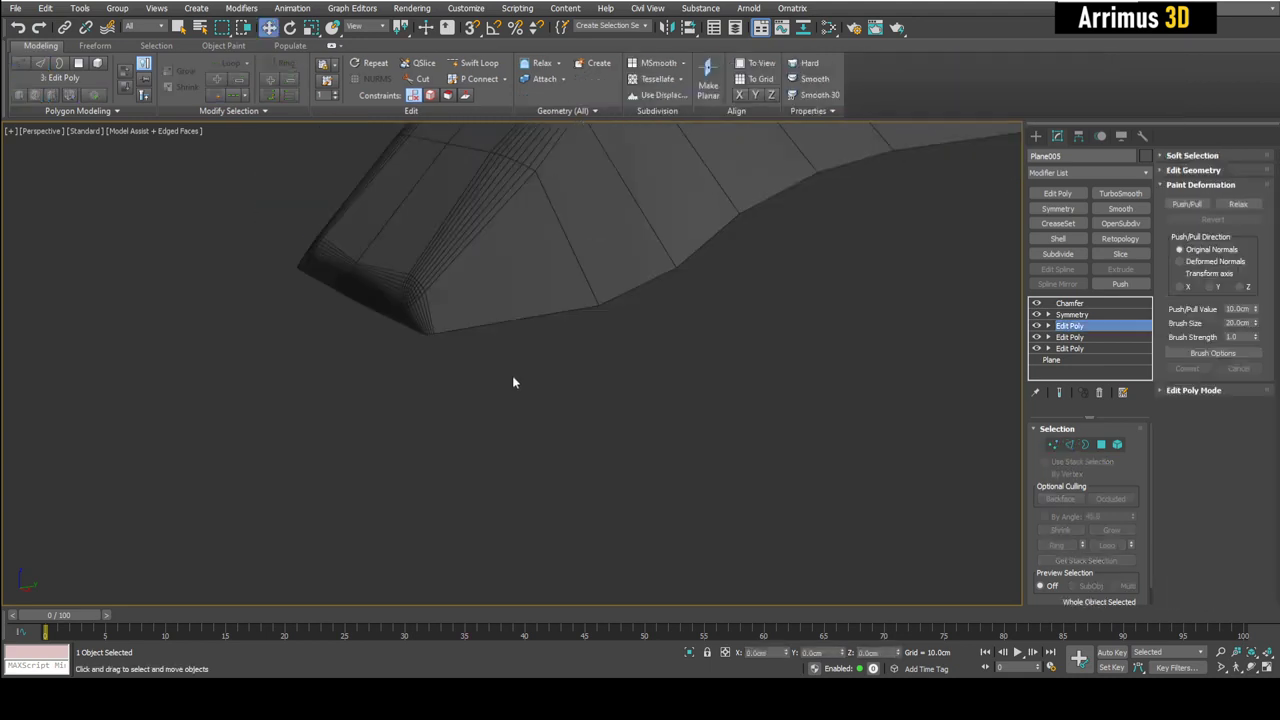
Examine the chamfered corner at the near end up close, with and without edged faces.
{"action": "left_click", "coordinate": [571, 387]}
{"action": "scroll", "coordinate": [543, 340], "scroll_direction": "up", "scroll_amount": 2}
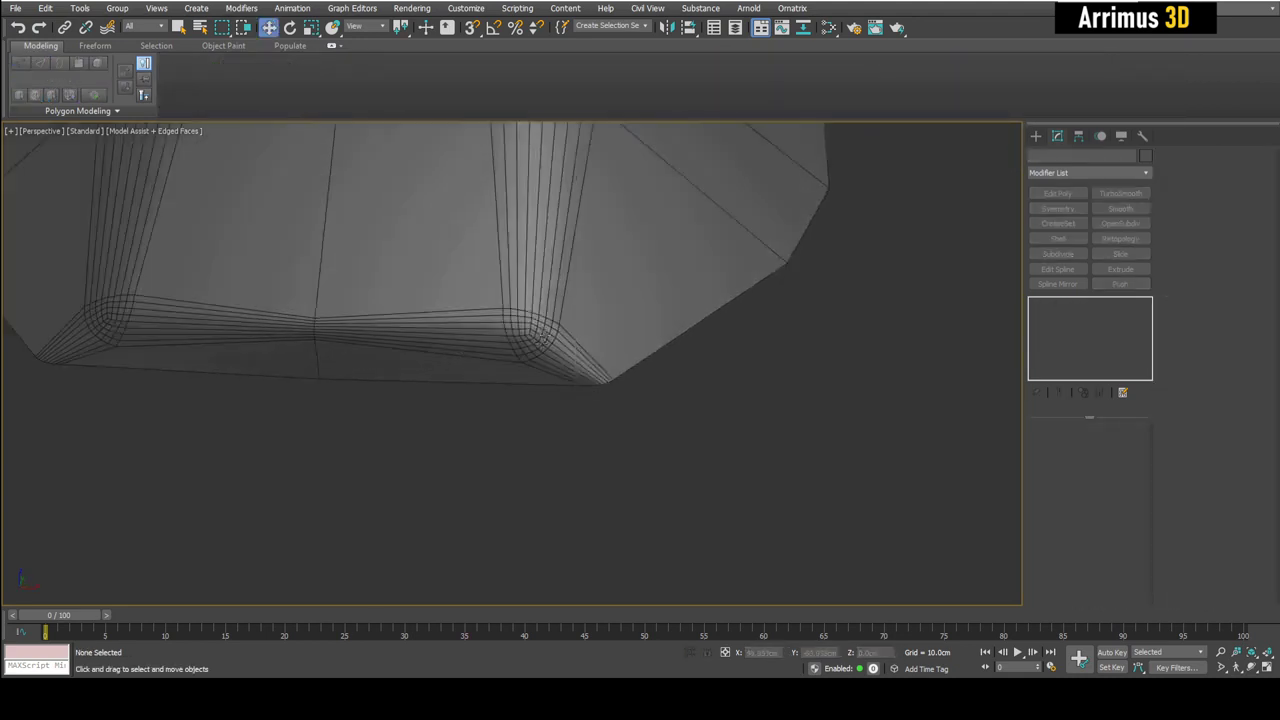
{"action": "key", "text": "F4"}
{"action": "middle_click_drag", "start_coordinate": [523, 338], "coordinate": [647, 428]}
{"action": "key", "text": "F4"}
{"action": "scroll", "coordinate": [620, 400], "scroll_direction": "up", "scroll_amount": 2}
{"action": "scroll", "coordinate": [700, 411], "scroll_direction": "up", "scroll_amount": 4}
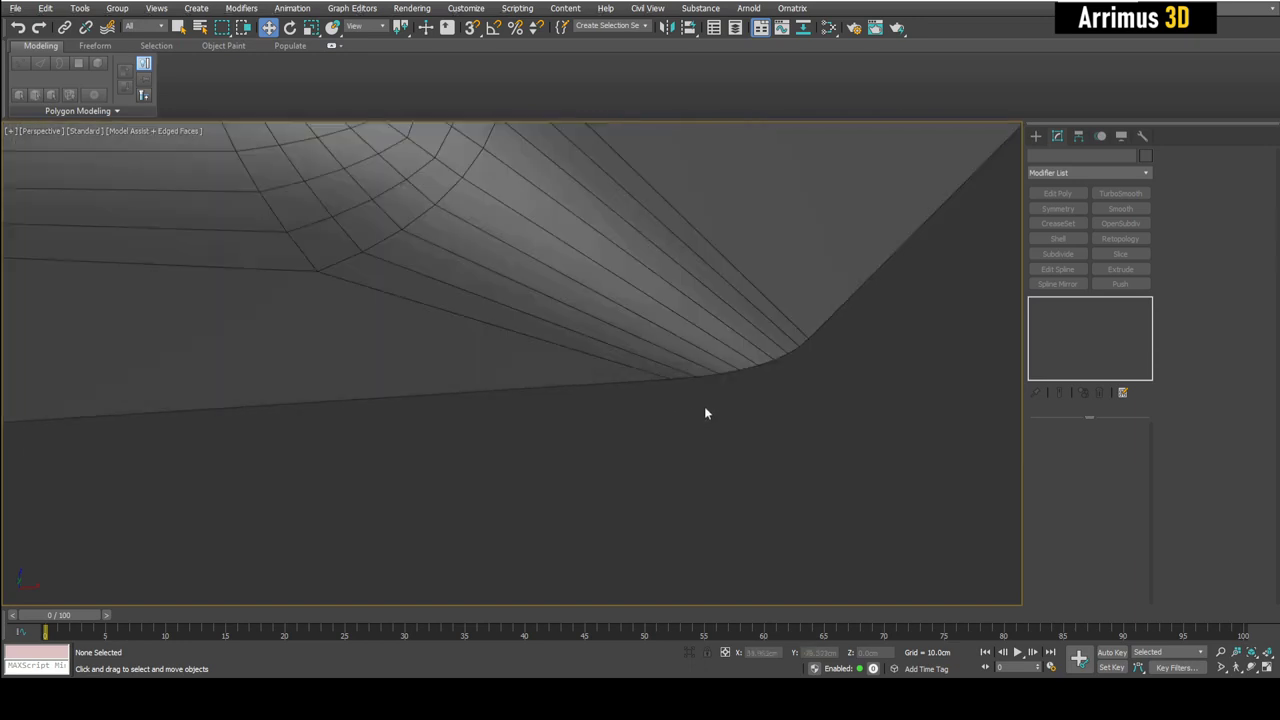
{"action": "scroll", "coordinate": [705, 411], "scroll_direction": "down", "scroll_amount": 4}
Set the crease of the horizontal ridge edge across the near end to 0.5 in the upper Edit Poly modifier.
{"action": "middle_click_drag", "start_coordinate": [325, 315], "coordinate": [443, 335]}
{"action": "left_click", "coordinate": [443, 335]}
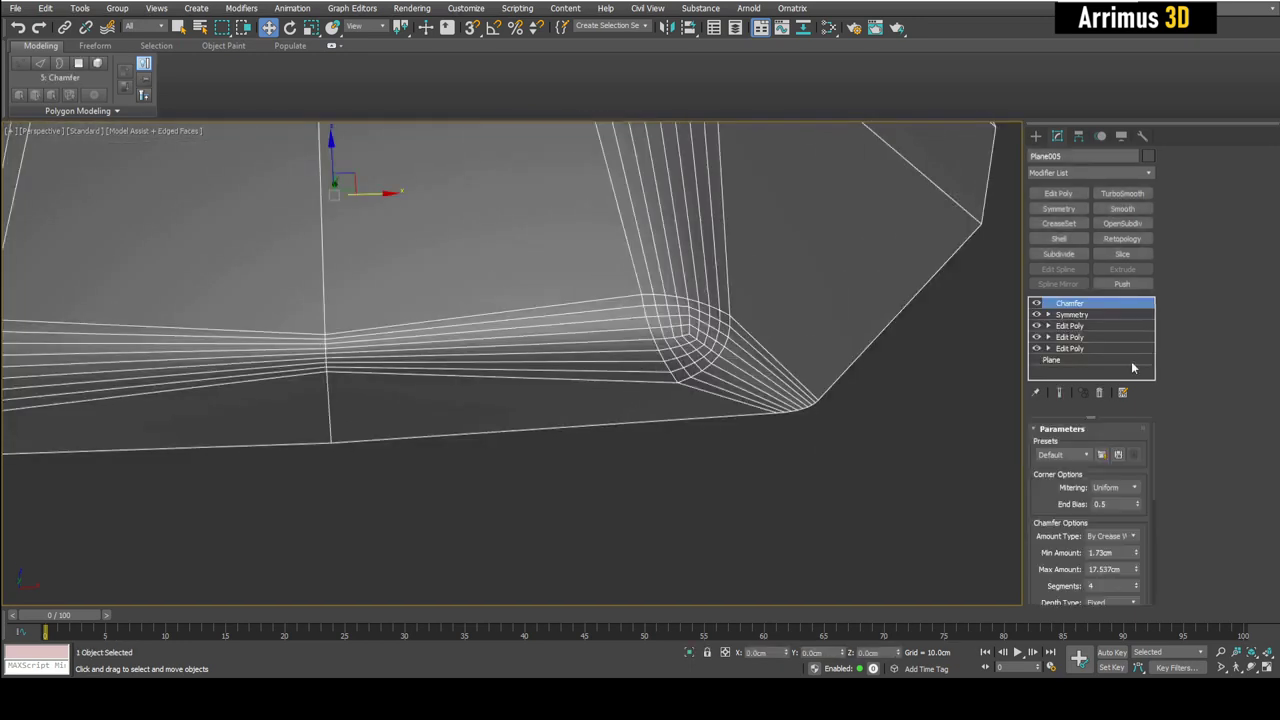
{"action": "left_click", "coordinate": [1090, 327]}
{"action": "key", "text": "2"}
{"action": "left_click", "coordinate": [483, 346]}
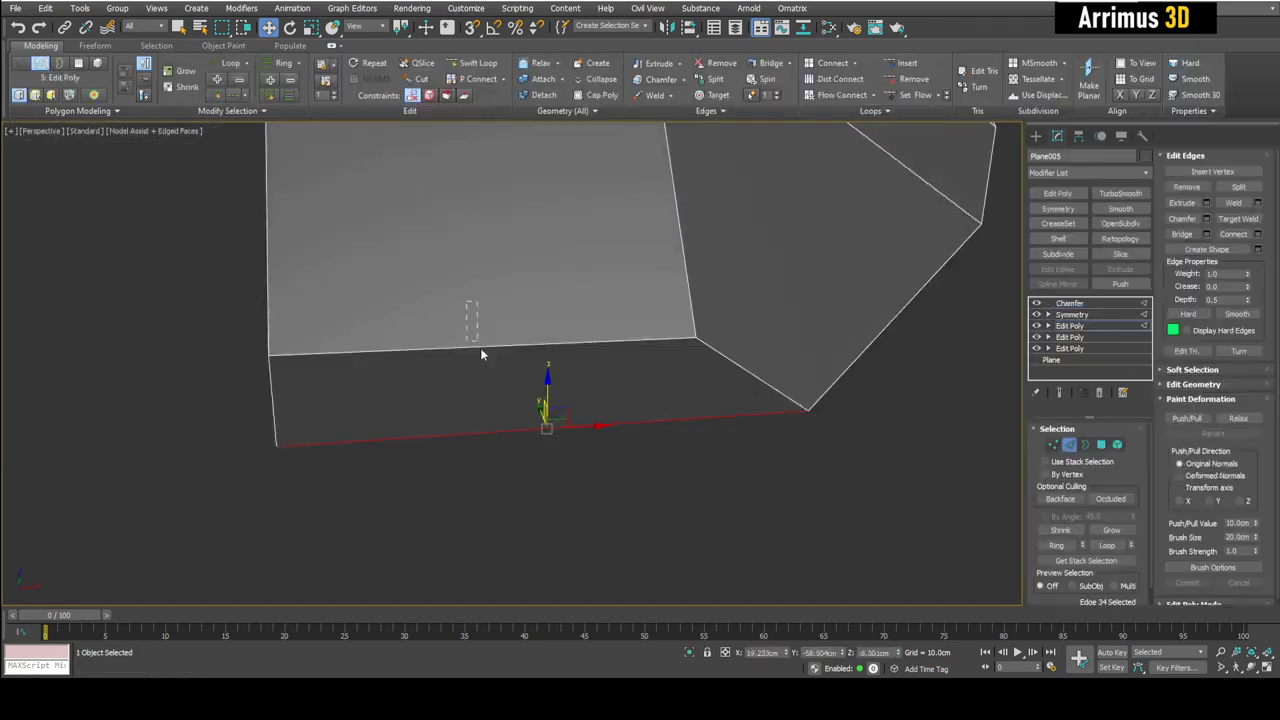
{"action": "left_click", "coordinate": [1233, 288]}
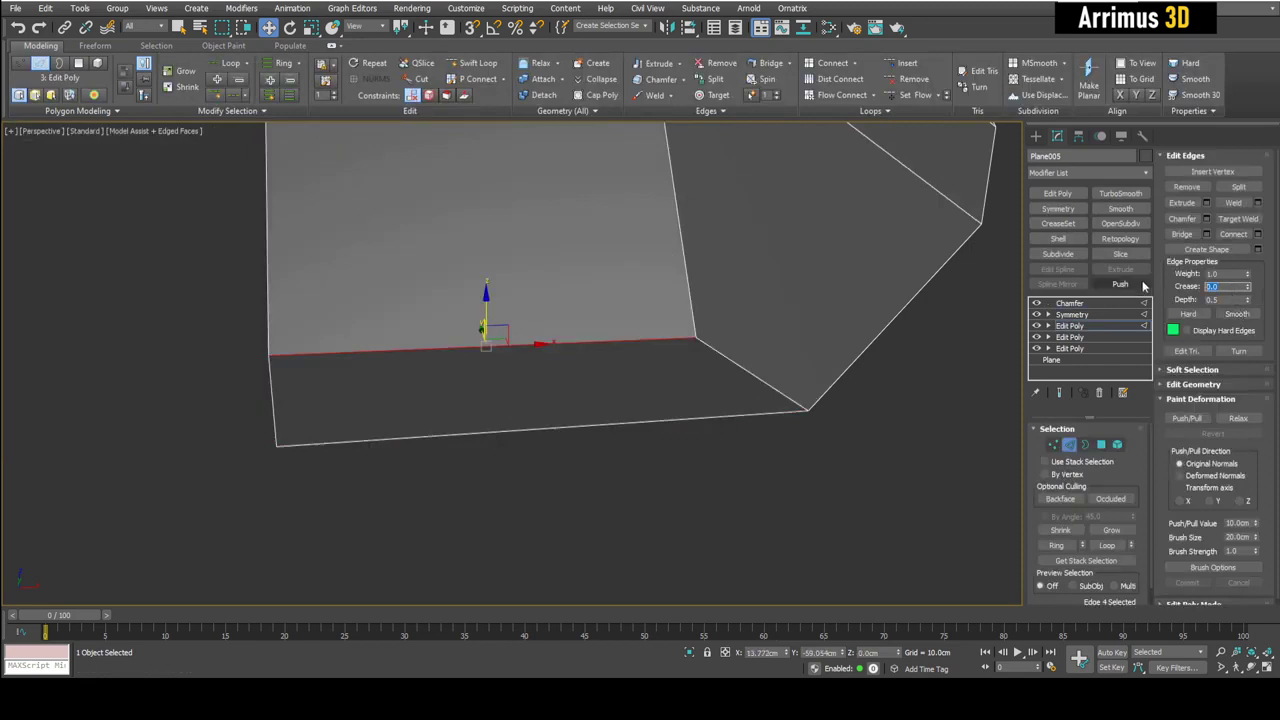
{"action": "type", "text": ".5"}
{"action": "key", "text": "Return"}
{"action": "middle_click_drag", "start_coordinate": [721, 361], "coordinate": [696, 402]}
{"action": "key", "text": "2"}
{"action": "left_click", "coordinate": [842, 463]}
{"action": "scroll", "coordinate": [756, 430], "scroll_direction": "down", "scroll_amount": 3}
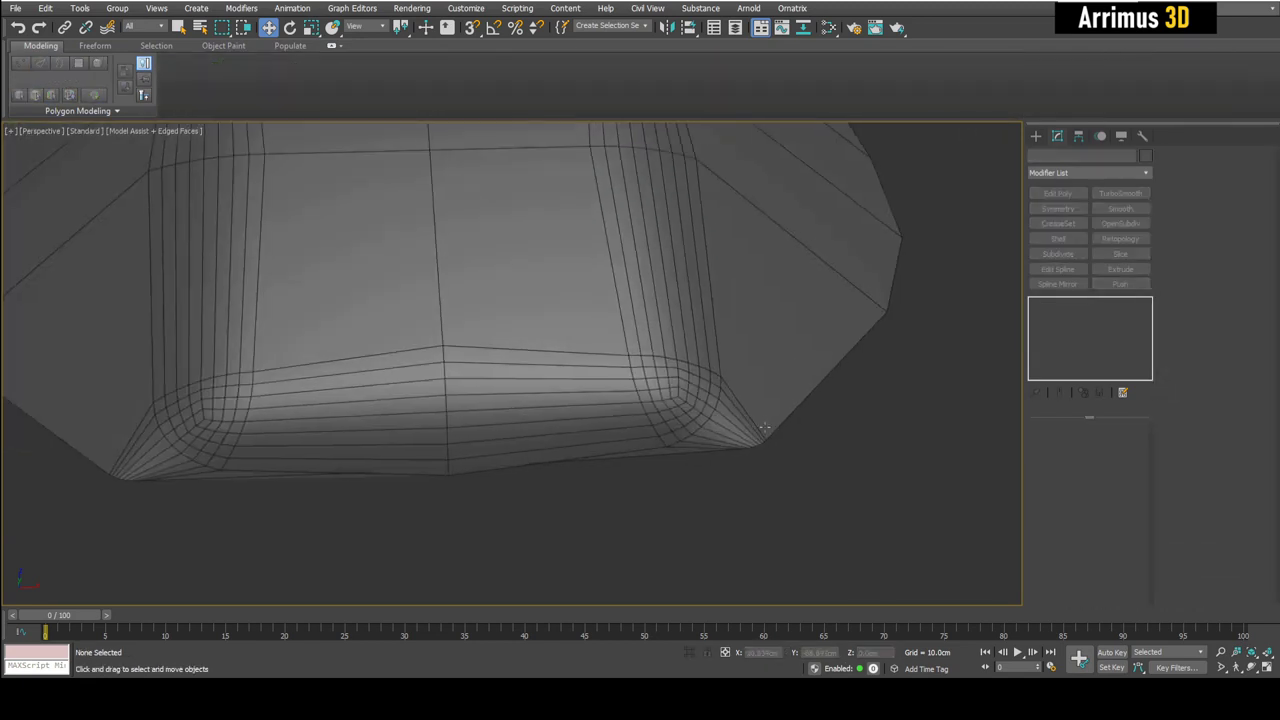
Lower the near-end edge's crease until its bevel keeps an even width, and check the corner with and without edged faces.
{"action": "middle_click_drag", "start_coordinate": [756, 430], "coordinate": [693, 408], "text": "alt"}
{"action": "left_click", "coordinate": [690, 400]}
{"action": "left_click", "coordinate": [1080, 326]}
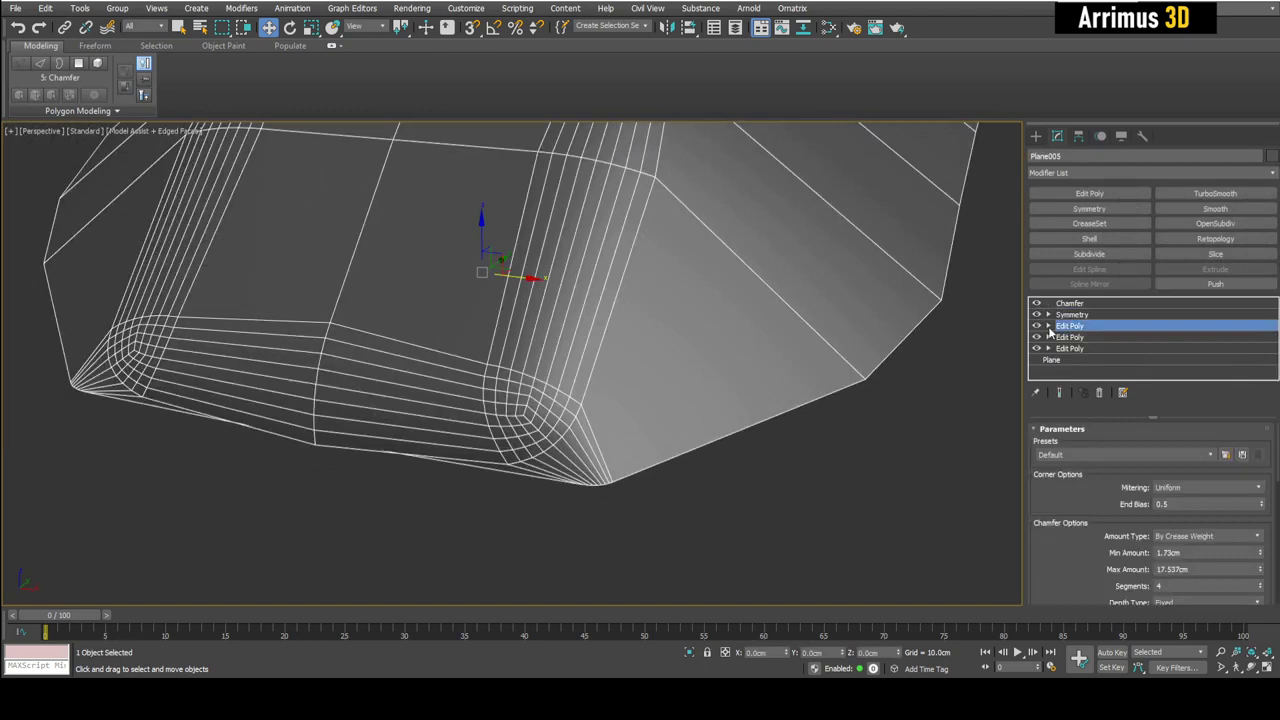
{"action": "left_click_drag", "start_coordinate": [1248, 288], "coordinate": [1252, 303]}
{"action": "key", "text": "2"}
{"action": "middle_click_drag", "start_coordinate": [806, 380], "coordinate": [779, 400]}
{"action": "key", "text": "F4"}
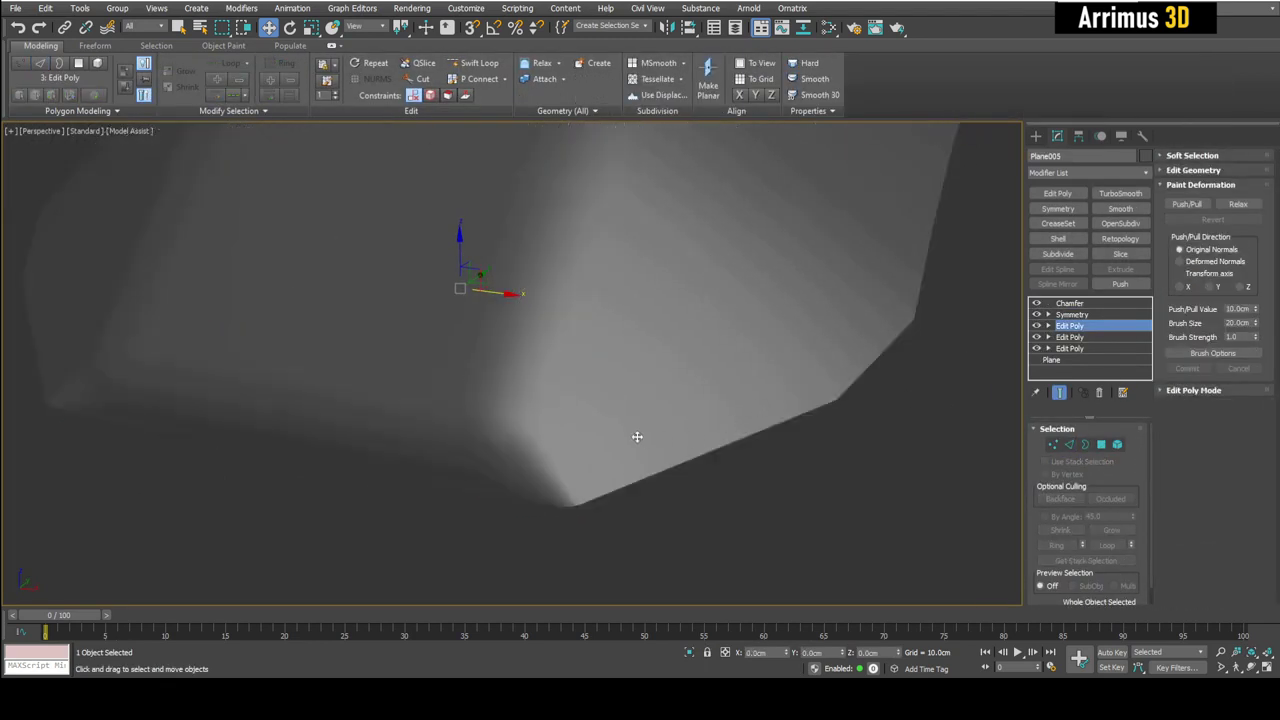
{"action": "scroll", "coordinate": [638, 435], "scroll_direction": "down", "scroll_amount": 4}
{"action": "key", "text": "F4"}
{"action": "scroll", "coordinate": [604, 442], "scroll_direction": "up", "scroll_amount": 4}
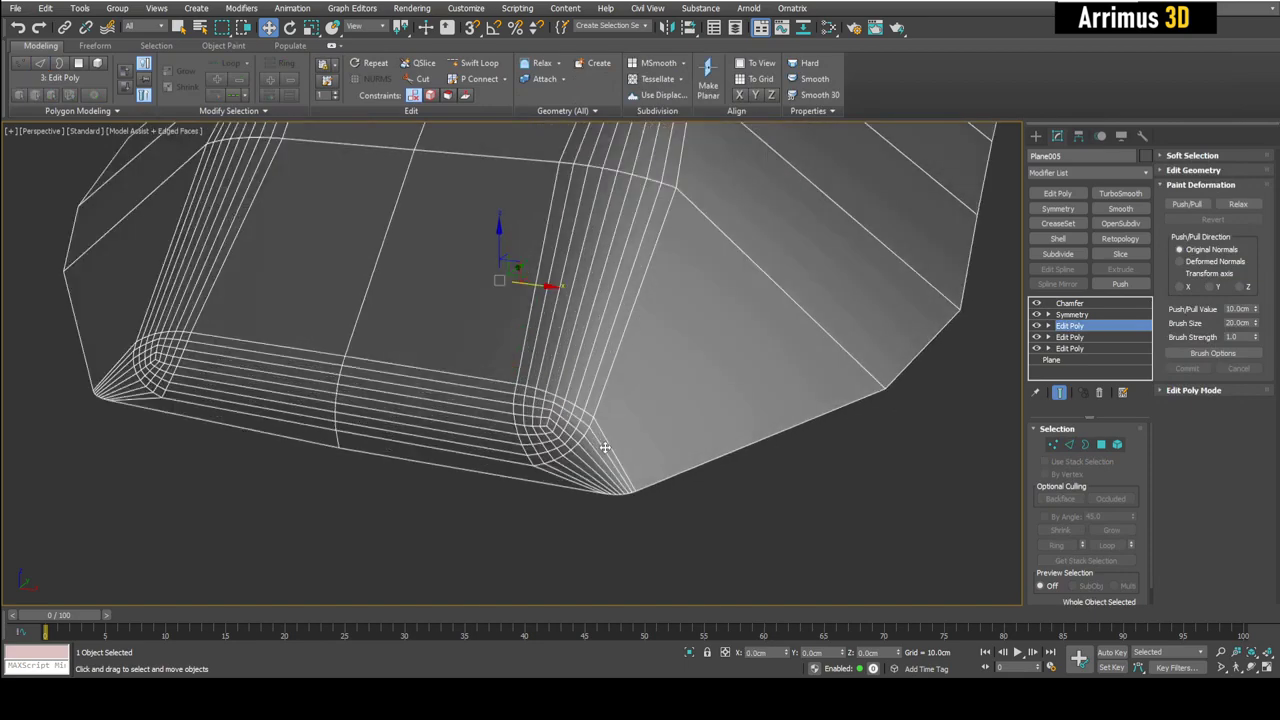
Set the crease of the three edges meeting at the near-end corner to 0 and check the tightened bevel.
{"action": "key", "text": "2"}
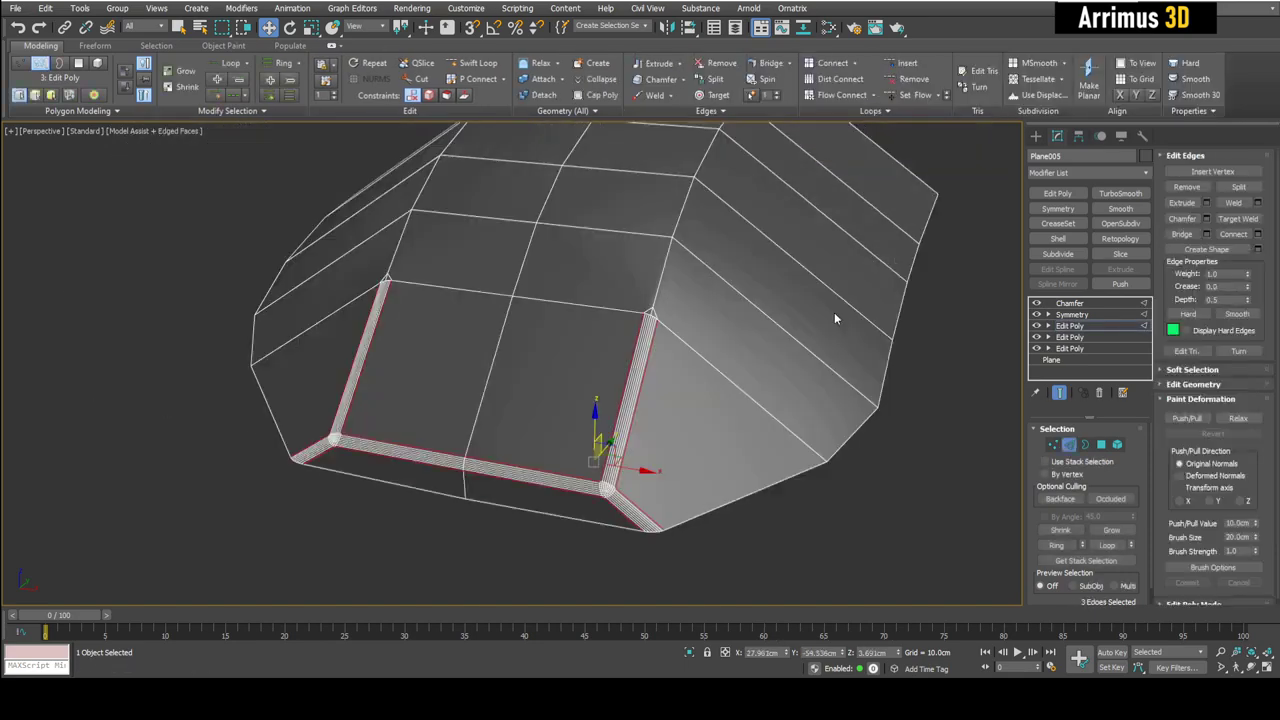
{"action": "key", "text": "2"}
{"action": "middle_click_drag", "start_coordinate": [802, 337], "coordinate": [757, 361]}
{"action": "key", "text": "F4"}
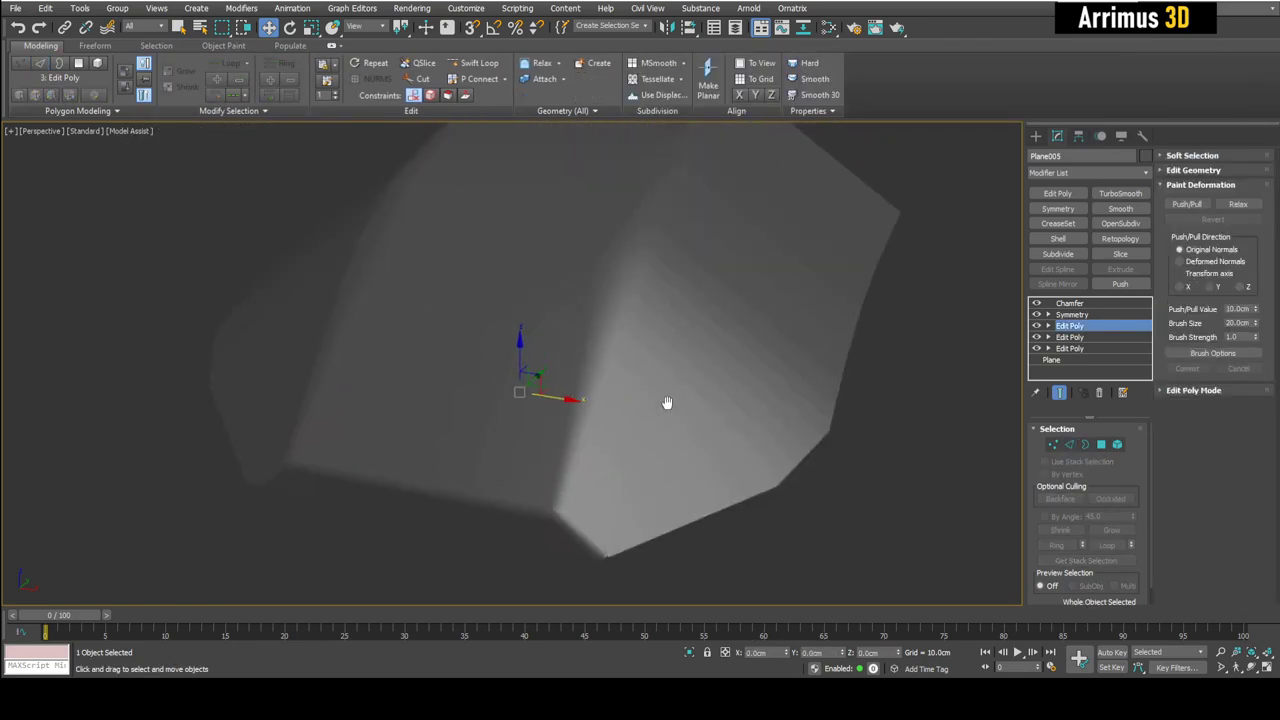
{"action": "scroll", "coordinate": [668, 403], "scroll_direction": "down", "scroll_amount": 4}
{"action": "middle_click_drag", "start_coordinate": [668, 403], "coordinate": [637, 360], "text": "alt"}
{"action": "key", "text": "F4"}
{"action": "middle_click_drag", "start_coordinate": [604, 408], "coordinate": [657, 334], "text": "alt"}
{"action": "scroll", "coordinate": [585, 430], "scroll_direction": "up", "scroll_amount": 4}
{"action": "scroll", "coordinate": [585, 430], "scroll_direction": "down", "scroll_amount": 3}
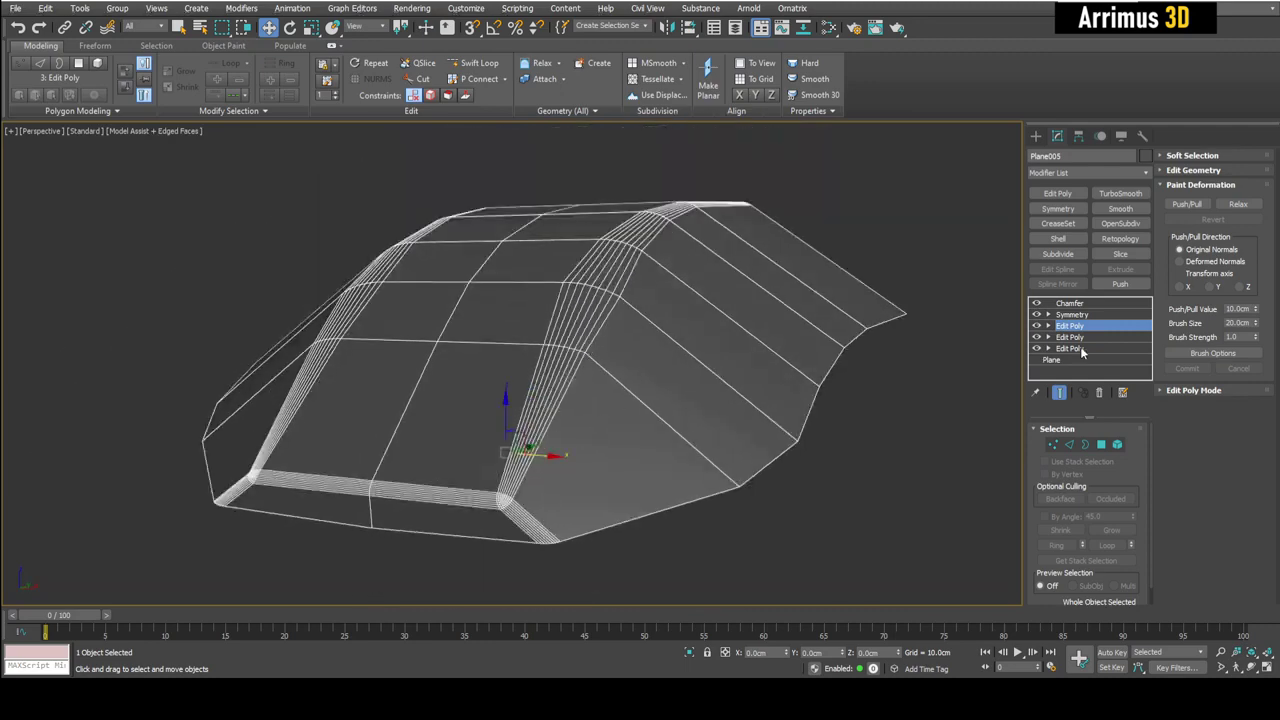
Raise the crease of the three near-end corner edges slightly to widen their bevel.
{"action": "key", "text": "2"}
{"action": "middle_click_drag", "start_coordinate": [760, 329], "coordinate": [800, 326], "text": "alt"}
{"action": "key", "text": "2"}
{"action": "middle_click_drag", "start_coordinate": [709, 388], "coordinate": [588, 390]}
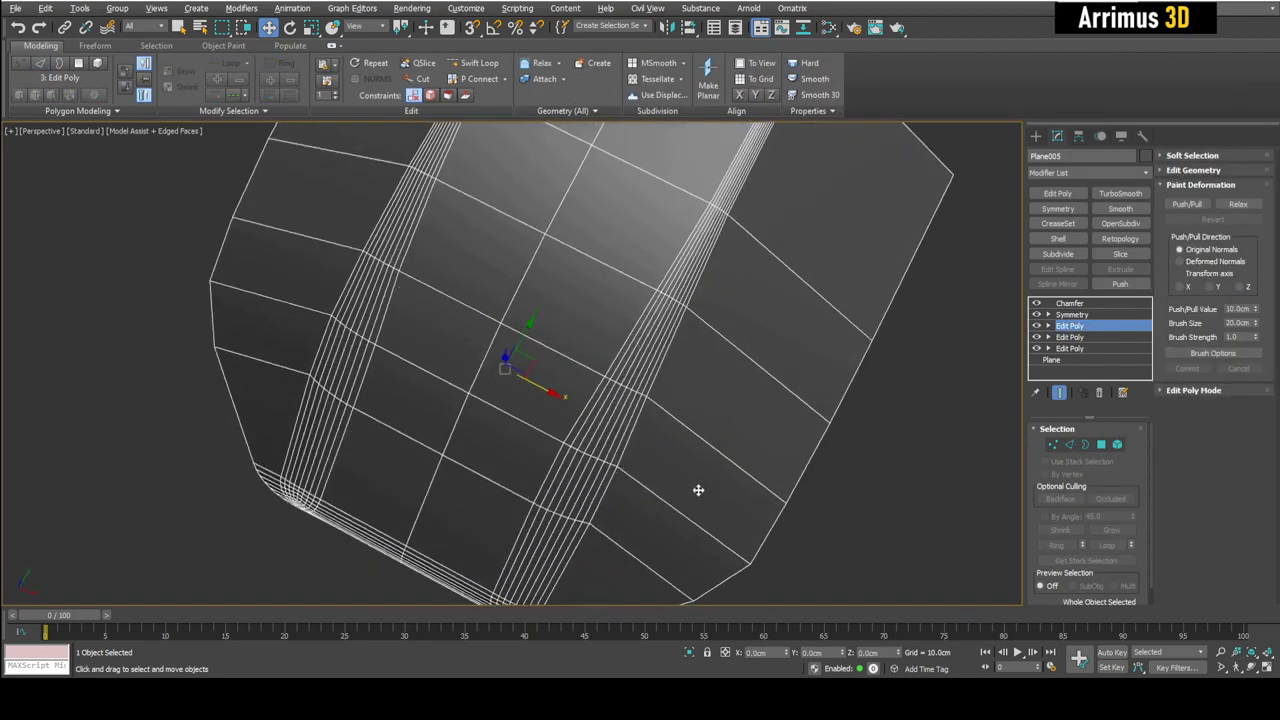
Extend the far-end border edges into two new rows of polygons, one steep and one shallow, and inspect their chamfered edges.
{"action": "key", "text": "2"}
{"action": "left_click_drag", "start_coordinate": [588, 390], "coordinate": [845, 277], "text": "shift"}
{"action": "key", "text": "2"}
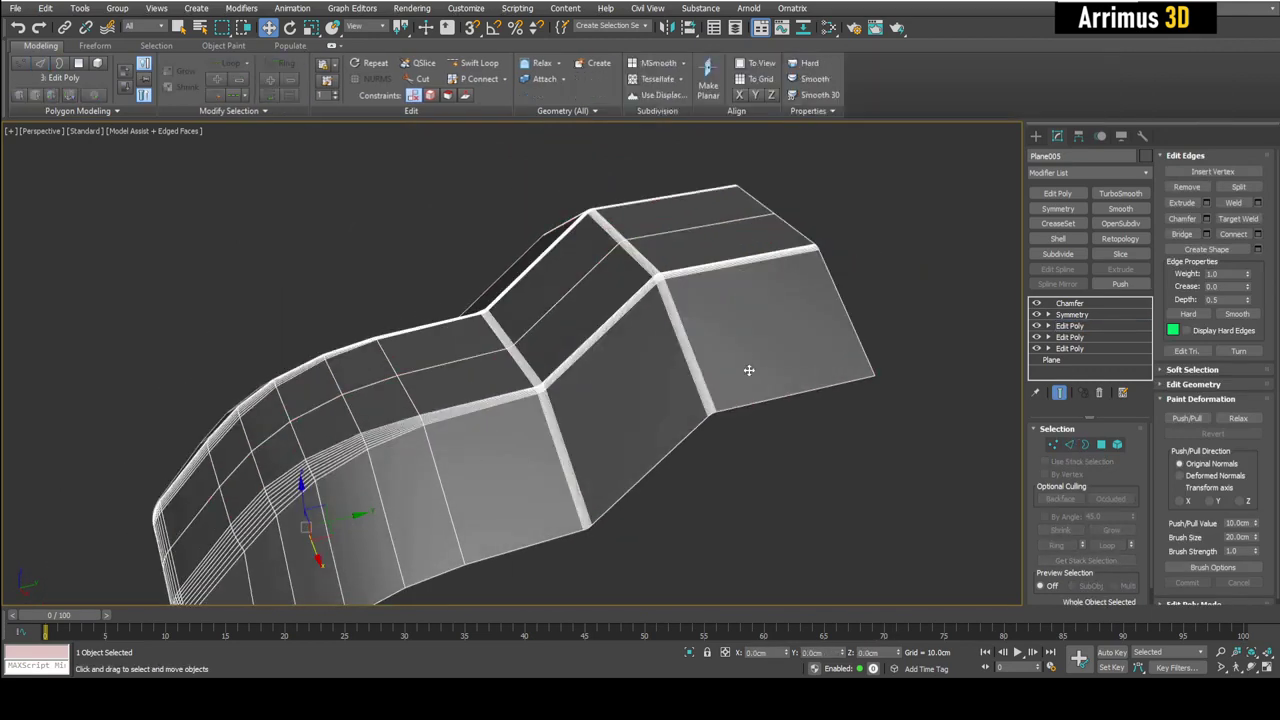
{"action": "middle_click_drag", "start_coordinate": [749, 369], "coordinate": [577, 360], "text": "alt"}
{"action": "key", "text": "F4"}
{"action": "scroll", "coordinate": [550, 258], "scroll_direction": "up", "scroll_amount": 4}
{"action": "key", "text": "F4"}
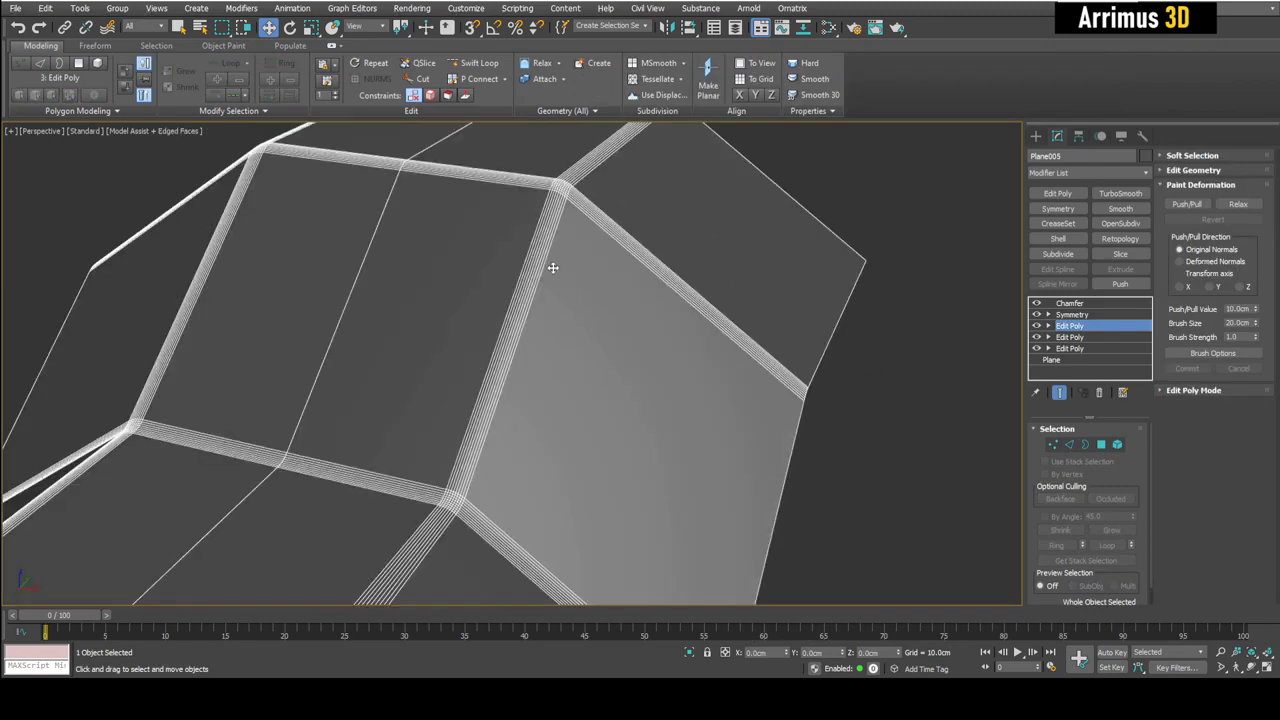
Increase the crease of the cross edge loop between the two new rows to widen its bevel, and check the result.
{"action": "key", "text": "F4"}
{"action": "scroll", "coordinate": [591, 334], "scroll_direction": "down", "scroll_amount": 2}
{"action": "middle_click_drag", "start_coordinate": [554, 268], "coordinate": [617, 320]}
{"action": "key", "text": "F4"}
{"action": "scroll", "coordinate": [600, 314], "scroll_direction": "up", "scroll_amount": 2}
{"action": "key", "text": "2"}
{"action": "double_click", "coordinate": [609, 316]}
{"action": "left_click_drag", "start_coordinate": [1248, 286], "coordinate": [1248, 250]}
{"action": "key", "text": "2"}
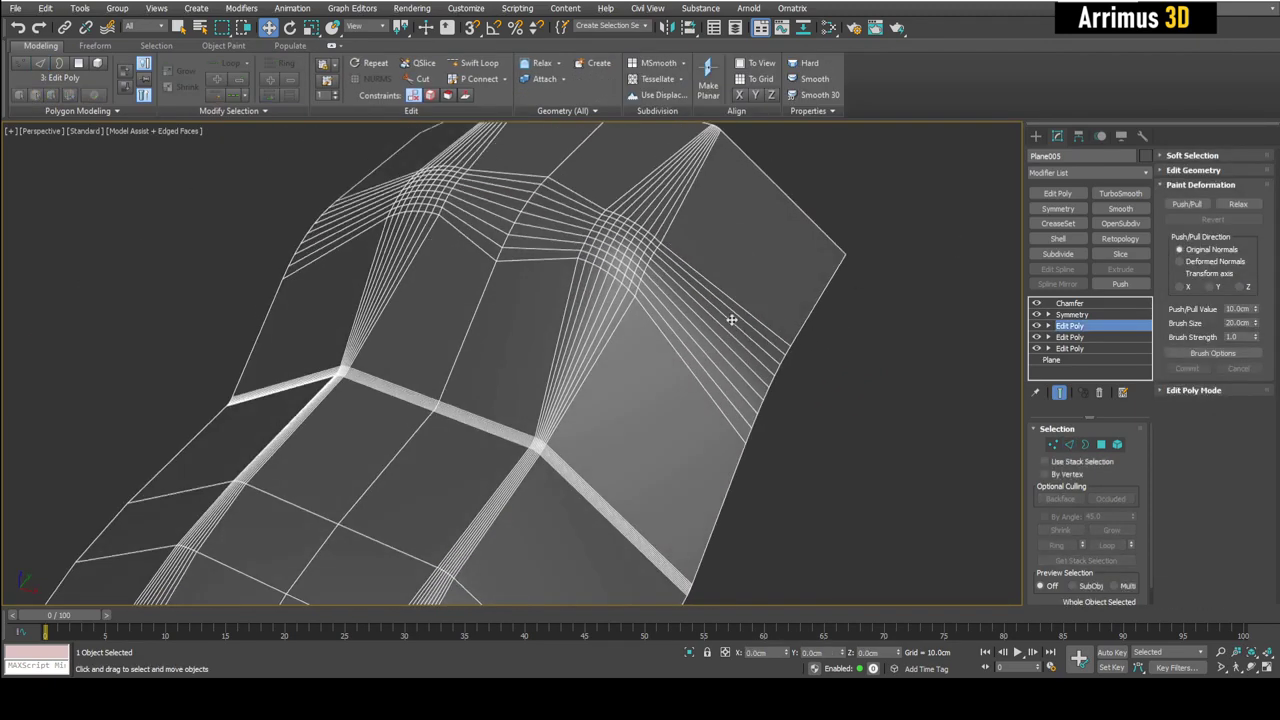
{"action": "key", "text": "2"}
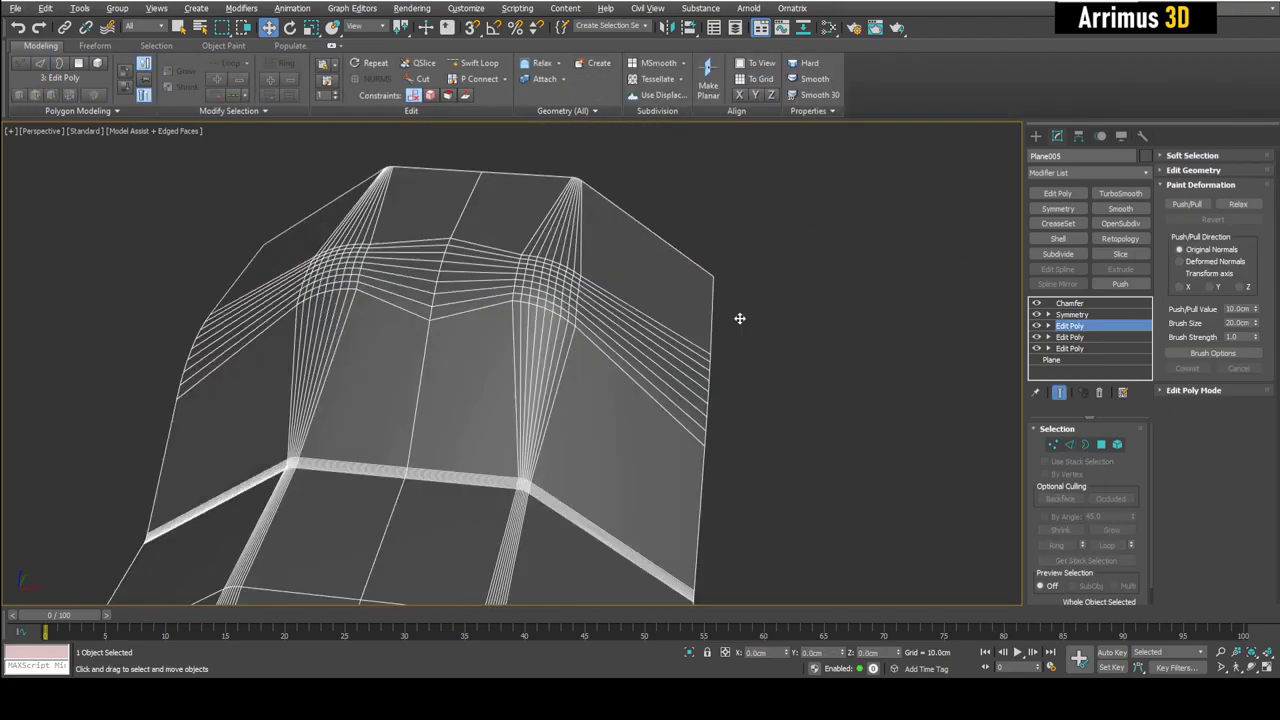
{"action": "mouse_move", "coordinate": [740, 318]}
{"action": "middle_mouse_down", "text": "alt"}
{"action": "mouse_move", "coordinate": [743, 334]}
{"action": "mouse_move", "coordinate": [694, 331]}
{"action": "mouse_move", "coordinate": [626, 386]}
{"action": "mouse_move", "coordinate": [644, 361]}
{"action": "middle_mouse_up", "text": "alt"}
{"action": "key", "text": "F4"}
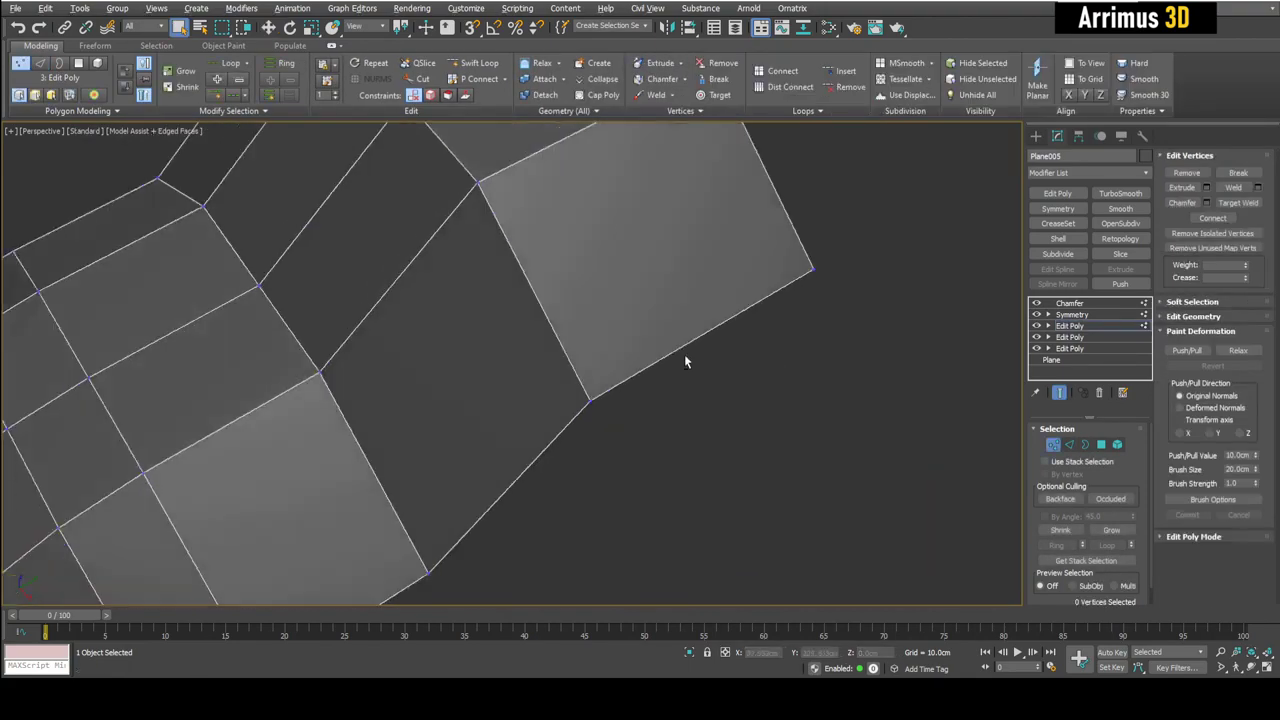
Move the outer side vertex of the far-end section inward to reshape its outline.
{"action": "mouse_move", "coordinate": [684, 354]}
{"action": "middle_mouse_down", "text": "alt"}
{"action": "mouse_move", "coordinate": [651, 407]}
{"action": "mouse_move", "coordinate": [663, 256]}
{"action": "mouse_move", "coordinate": [636, 288]}
{"action": "mouse_move", "coordinate": [690, 340]}
{"action": "middle_mouse_up", "text": "alt"}
{"action": "left_click", "coordinate": [774, 306]}
{"action": "key", "text": "w"}
{"action": "left_click_drag", "start_coordinate": [785, 323], "coordinate": [696, 281]}
{"action": "middle_click_drag", "start_coordinate": [696, 281], "coordinate": [701, 321], "text": "alt"}
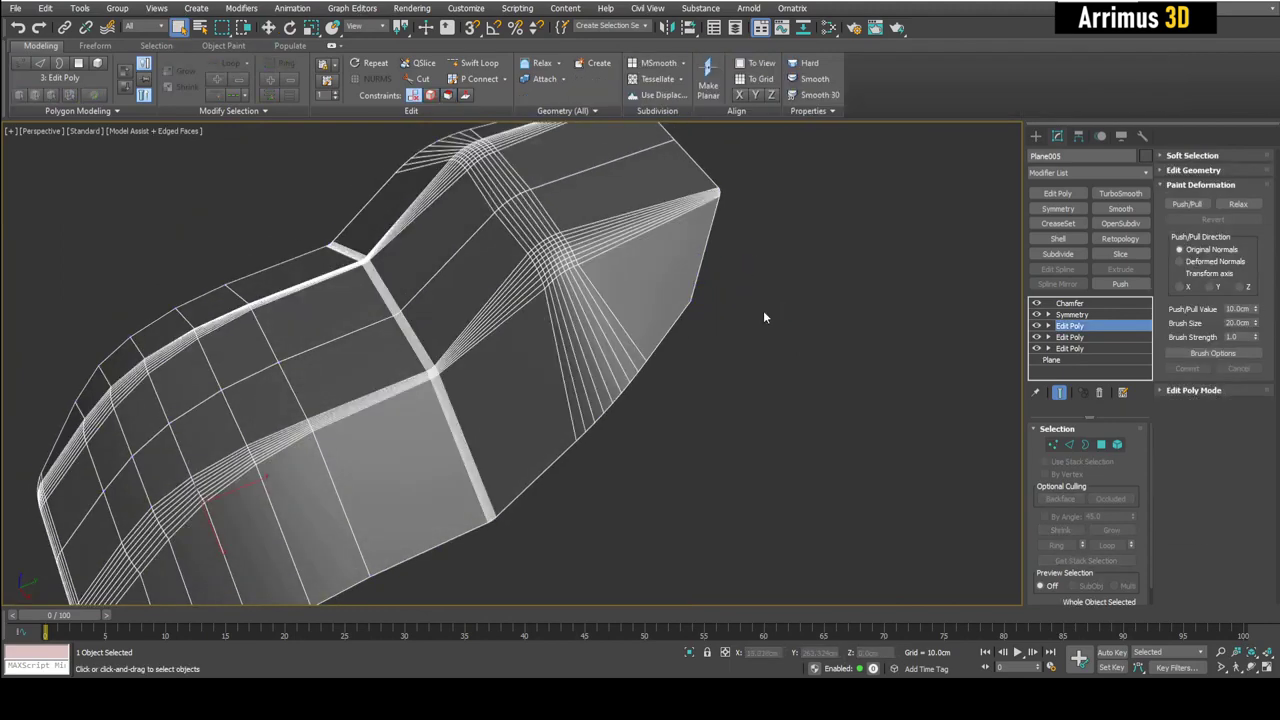
Review all the Chamfer modifier's settings, from corner and chamfer options to filtering, smoothing and output.
{"action": "middle_click_drag", "start_coordinate": [763, 310], "coordinate": [760, 368], "text": "alt"}
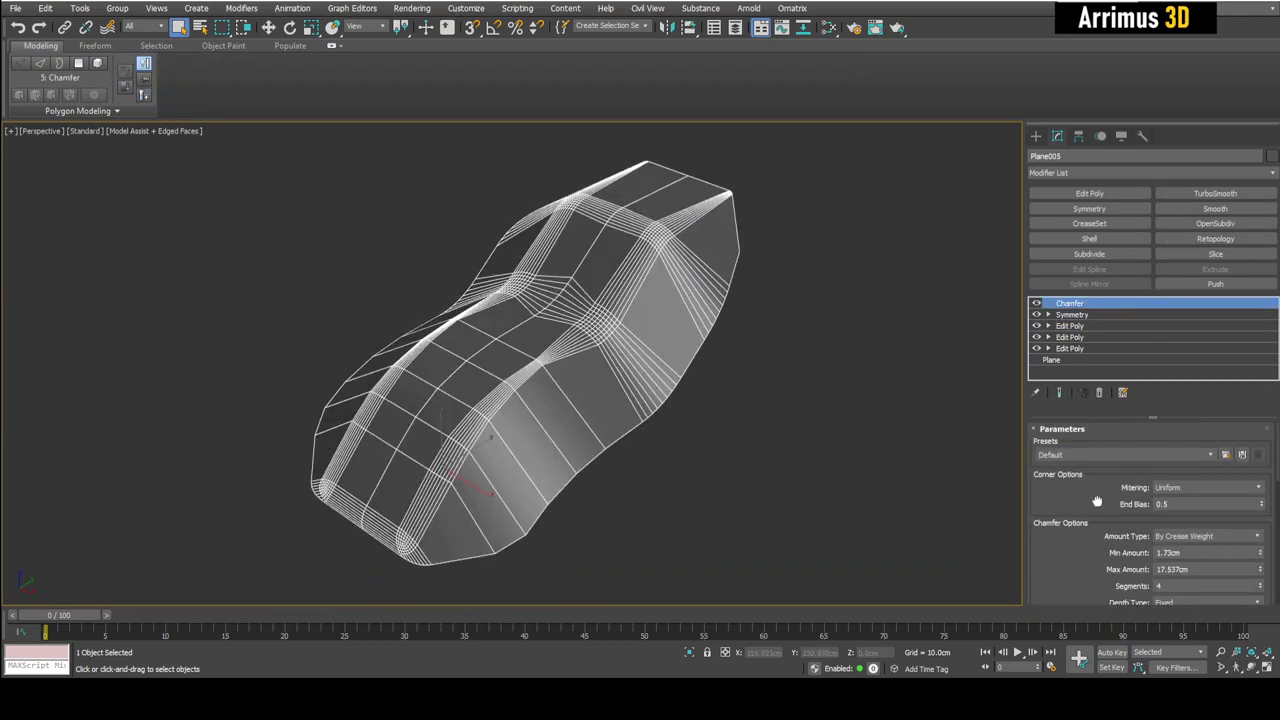
{"action": "scroll", "coordinate": [1090, 488], "scroll_direction": "down", "scroll_amount": 3}
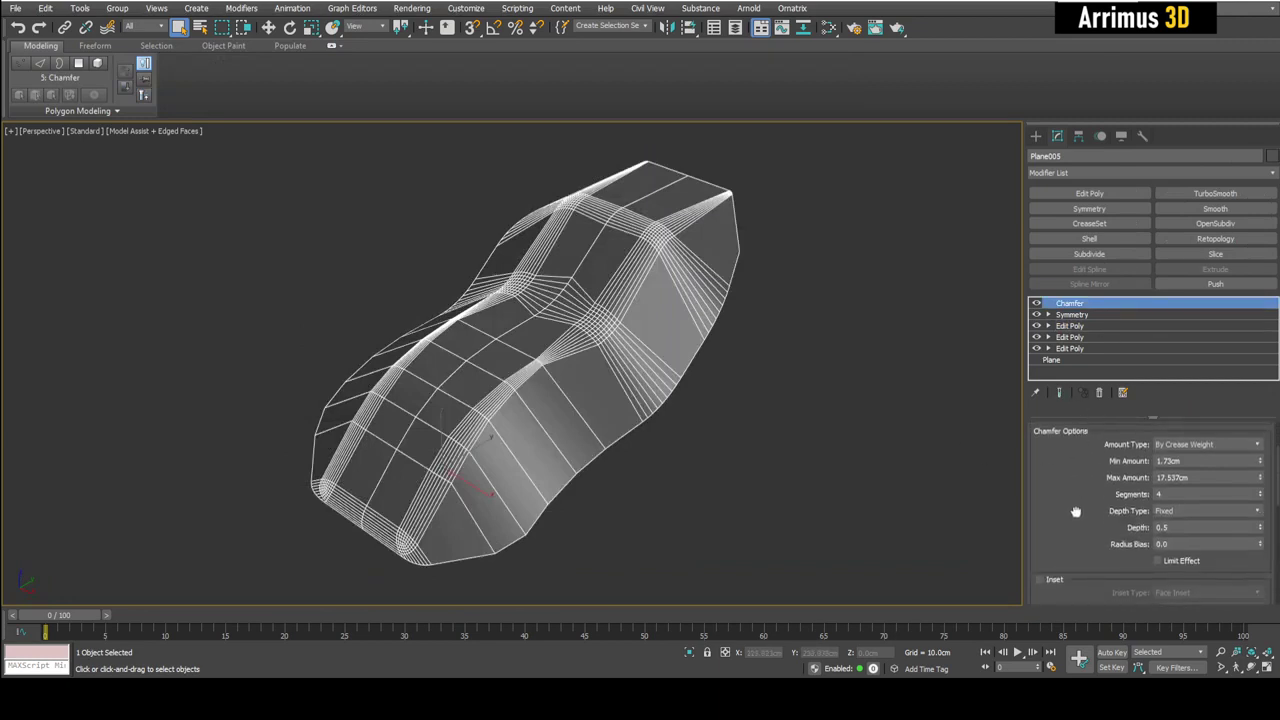
{"action": "left_click_drag", "start_coordinate": [1077, 503], "coordinate": [1097, 371]}
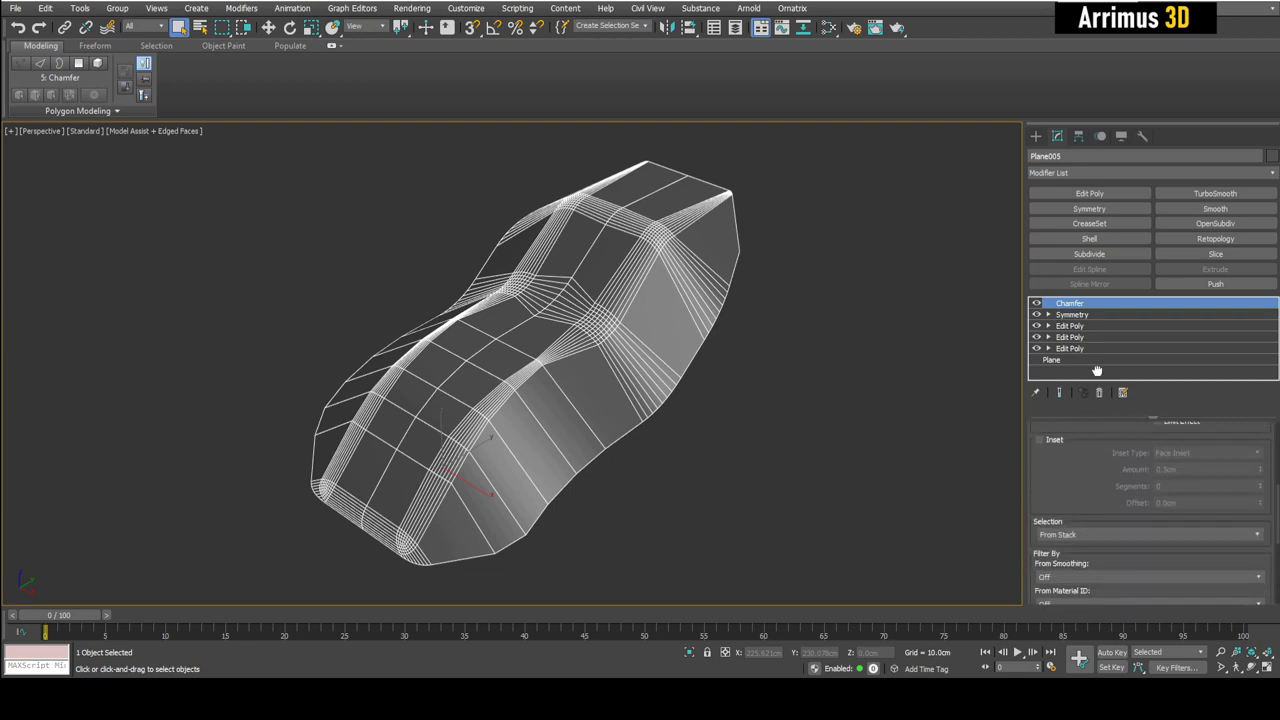
{"action": "left_click_drag", "start_coordinate": [1083, 474], "coordinate": [1108, 327]}
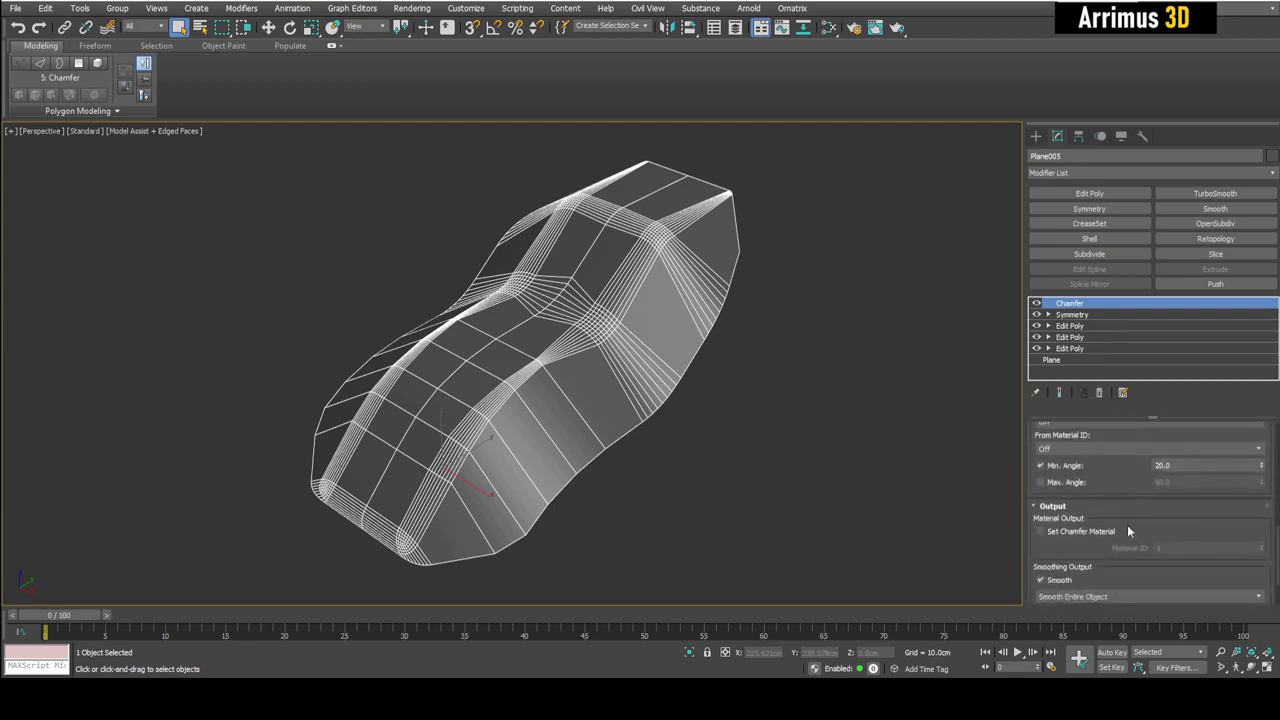
{"action": "scroll", "coordinate": [1278, 578], "scroll_direction": "down", "scroll_amount": 2}
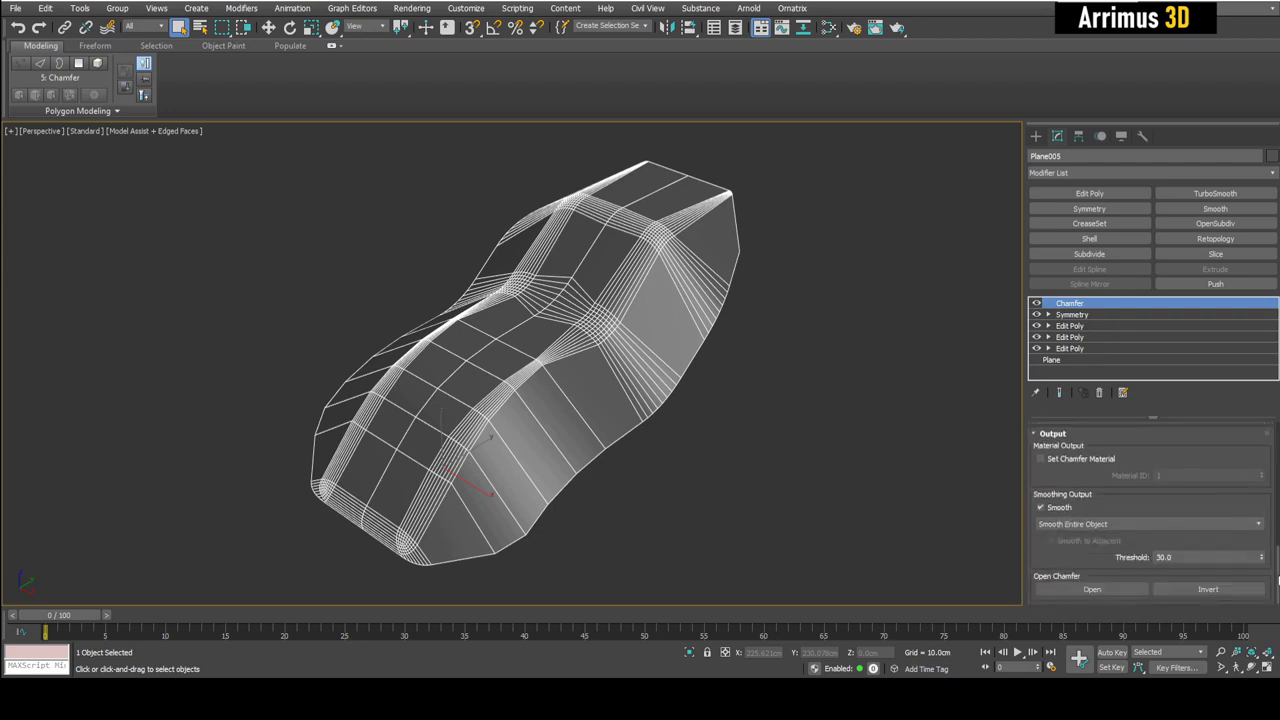
{"action": "left_click_drag", "start_coordinate": [1278, 575], "coordinate": [1278, 447]}
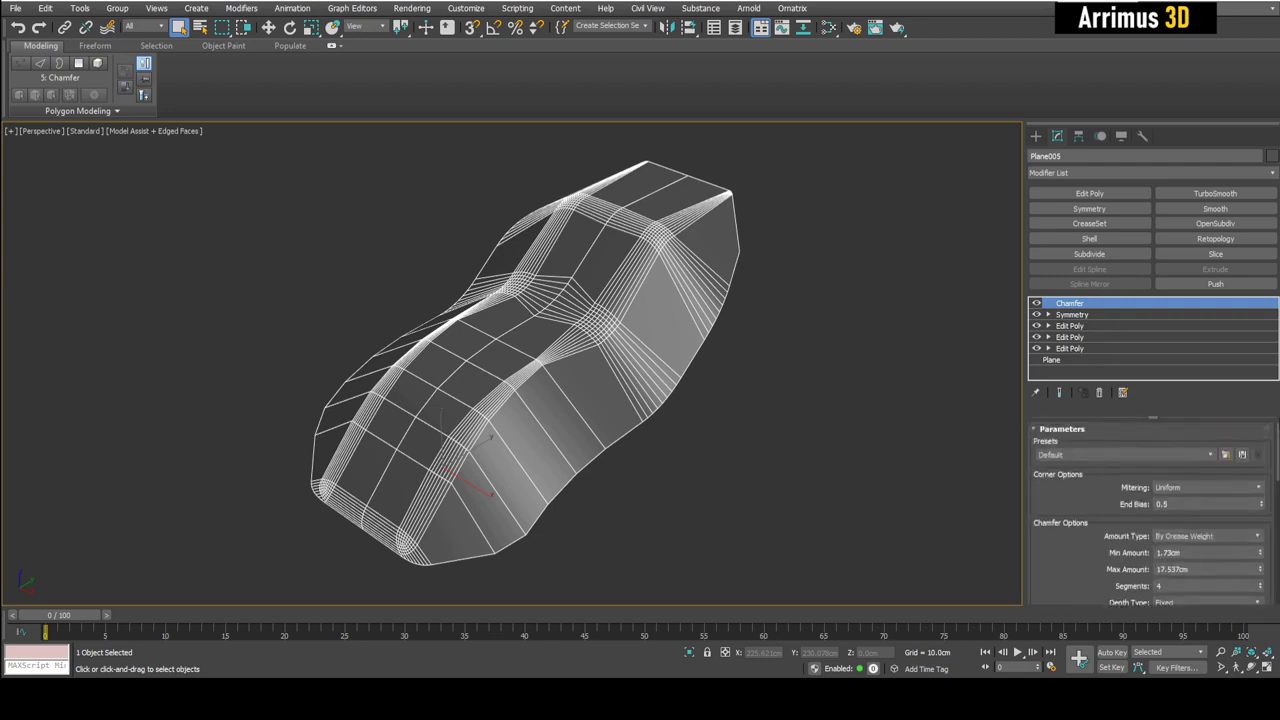
Inspect the variable-width bevels around the whole mesh and add an Edit Poly modifier above the Chamfer.
{"action": "middle_click_drag", "start_coordinate": [770, 428], "coordinate": [806, 466], "text": "alt"}
{"action": "middle_click_drag", "start_coordinate": [856, 395], "coordinate": [1107, 281], "text": "alt"}
{"action": "middle_click_drag", "start_coordinate": [807, 375], "coordinate": [1031, 374], "text": "alt"}
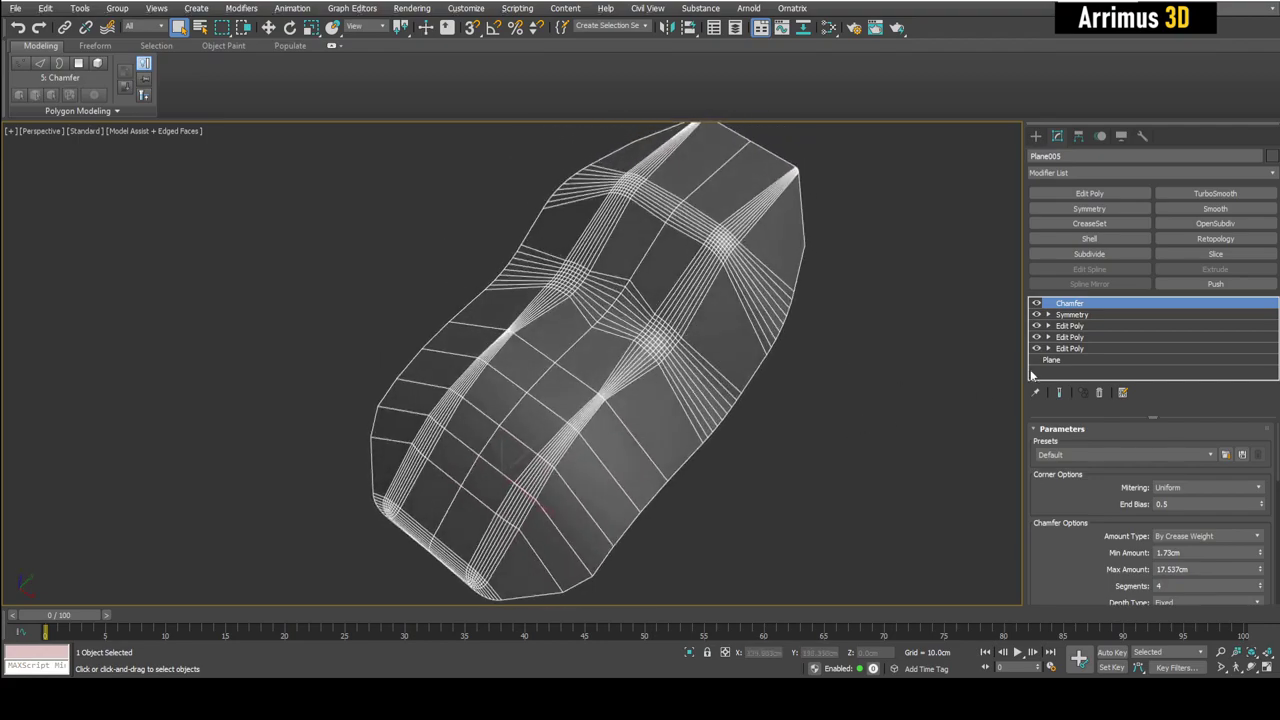
{"action": "middle_click_drag", "start_coordinate": [796, 390], "coordinate": [826, 351], "text": "alt"}
{"action": "scroll", "coordinate": [690, 340], "scroll_direction": "up", "scroll_amount": 4}
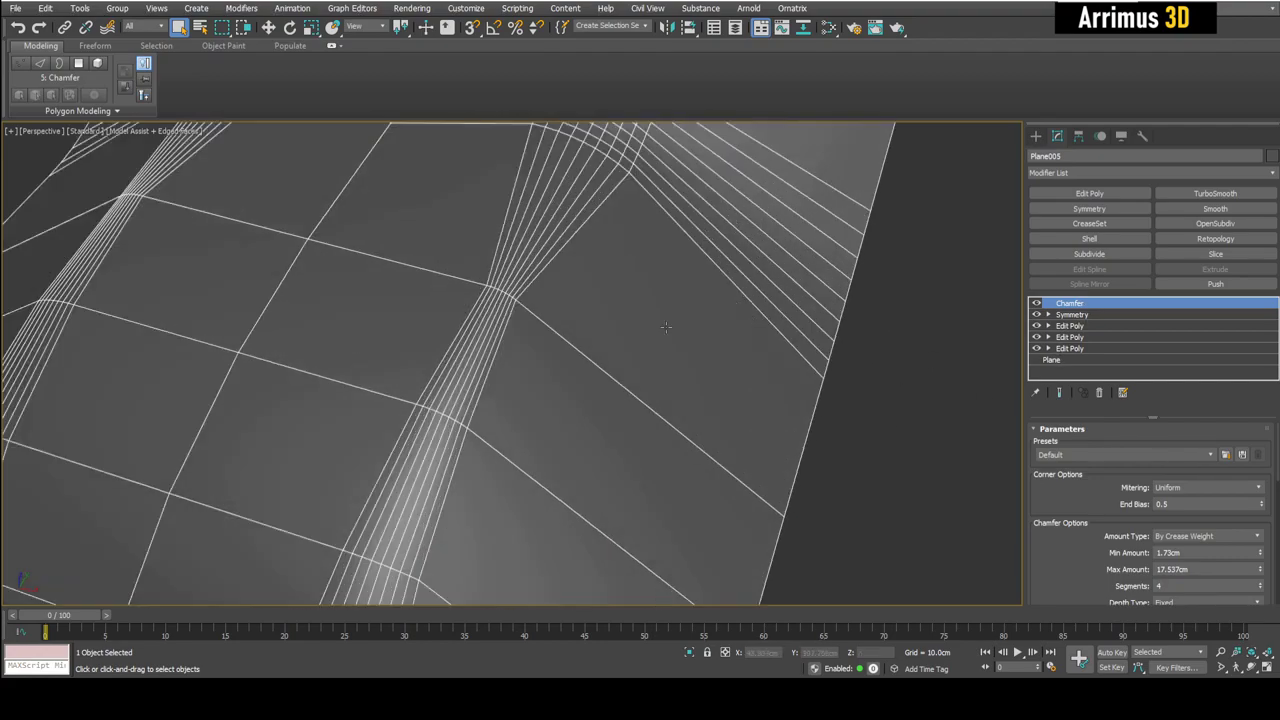
{"action": "scroll", "coordinate": [690, 340], "scroll_direction": "down", "scroll_amount": 2}
{"action": "middle_click_drag", "start_coordinate": [690, 340], "coordinate": [690, 372], "text": "alt"}
{"action": "scroll", "coordinate": [786, 376], "scroll_direction": "down", "scroll_amount": 4}
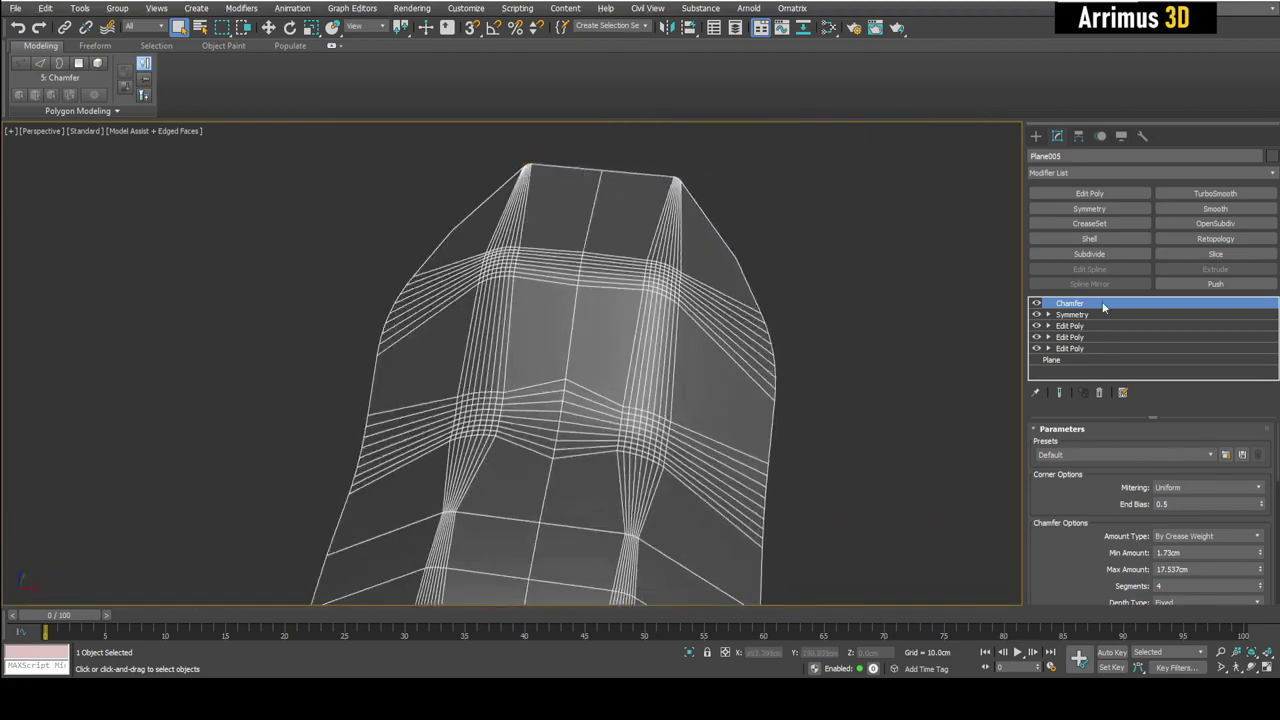
{"action": "left_click", "coordinate": [1099, 196]}
{"action": "left_click", "coordinate": [1089, 193]}
Examine the finished, smoothed hard-surface model around its recessed panel and soft bevels.
{"action": "middle_click_drag", "start_coordinate": [763, 329], "coordinate": [734, 371], "text": "alt"}
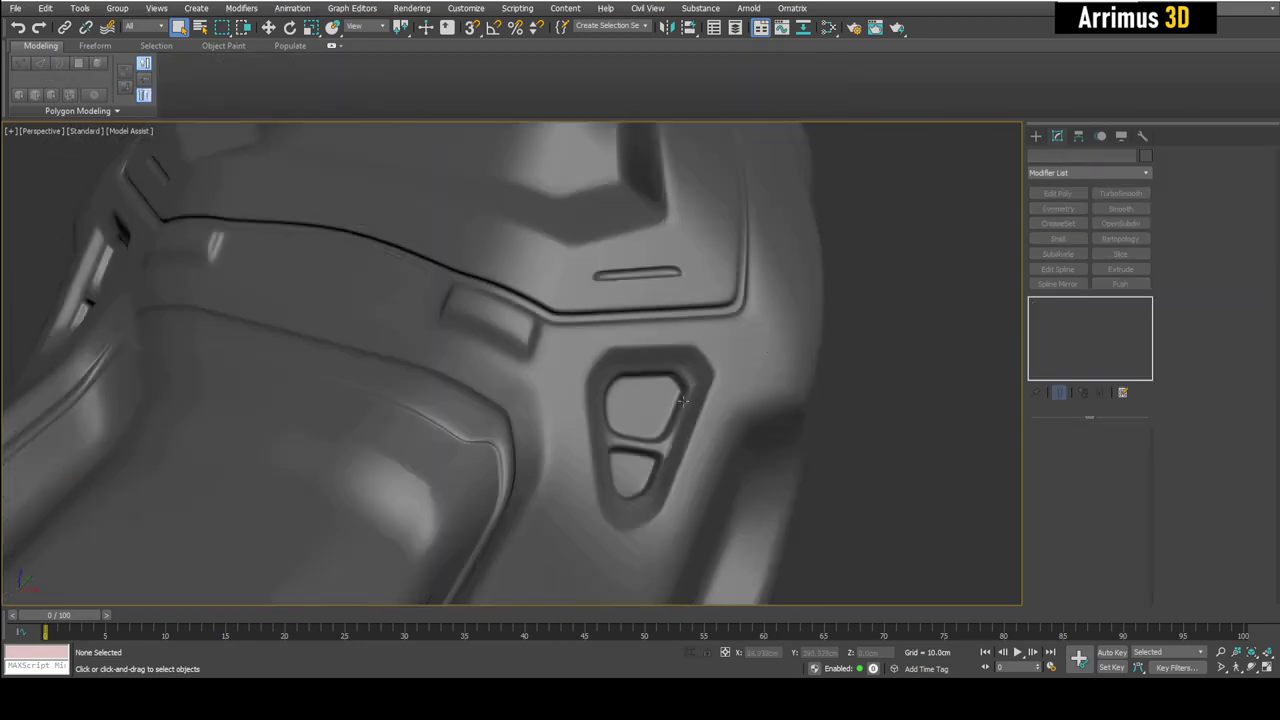
{"action": "middle_click_drag", "start_coordinate": [683, 400], "coordinate": [700, 430], "text": "alt"}
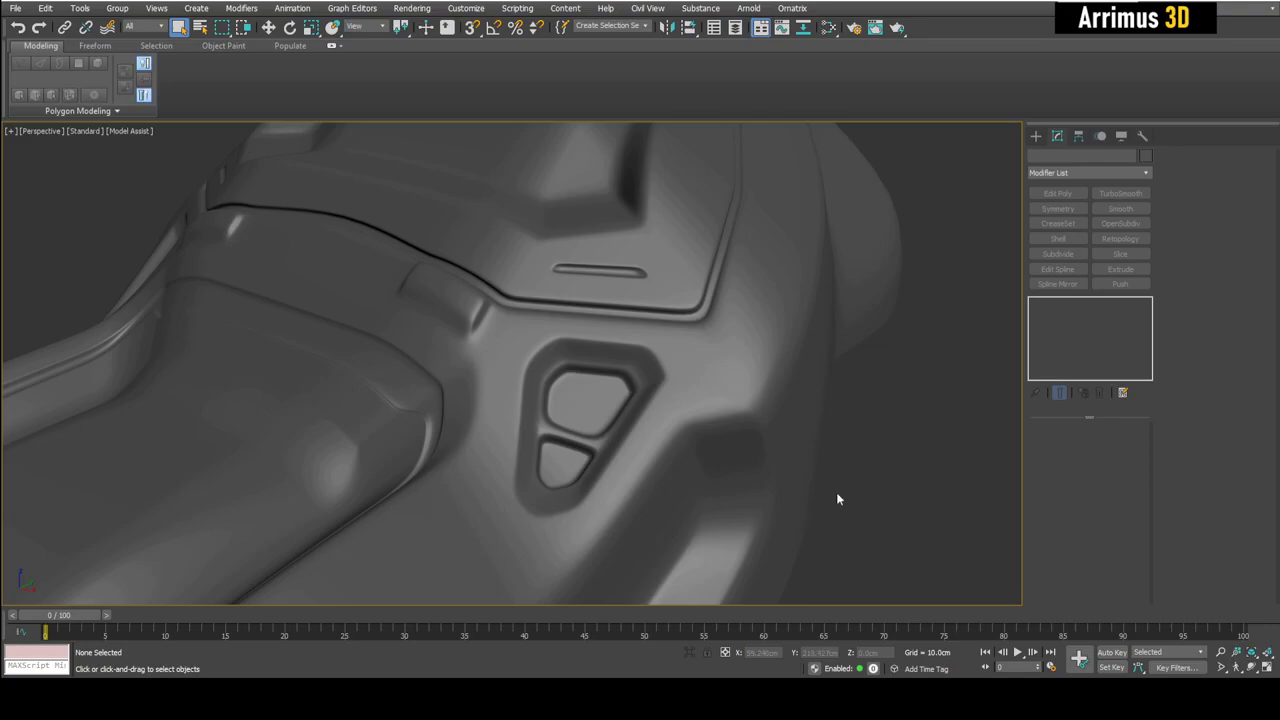